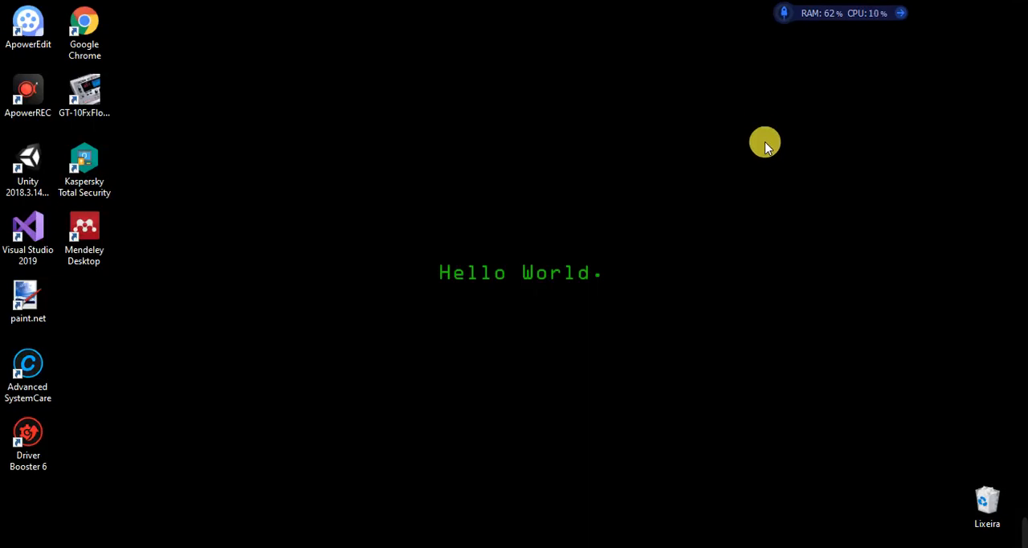
Step: Switch to the Chrome window with the table generator search and open the LaTeX Table Generator site
{"action": "mouse_move", "coordinate": [117, 543]}
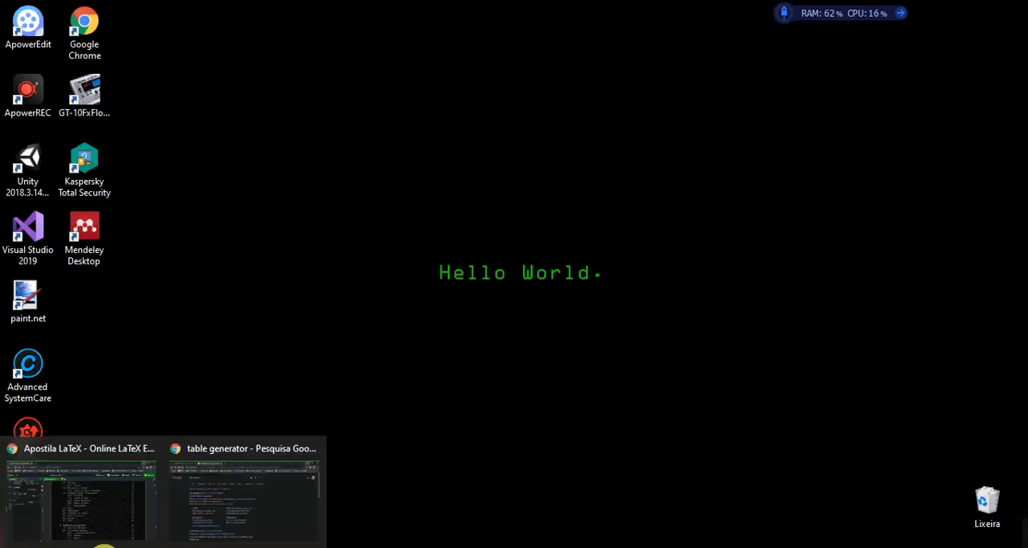
{"action": "left_click", "coordinate": [220, 499]}
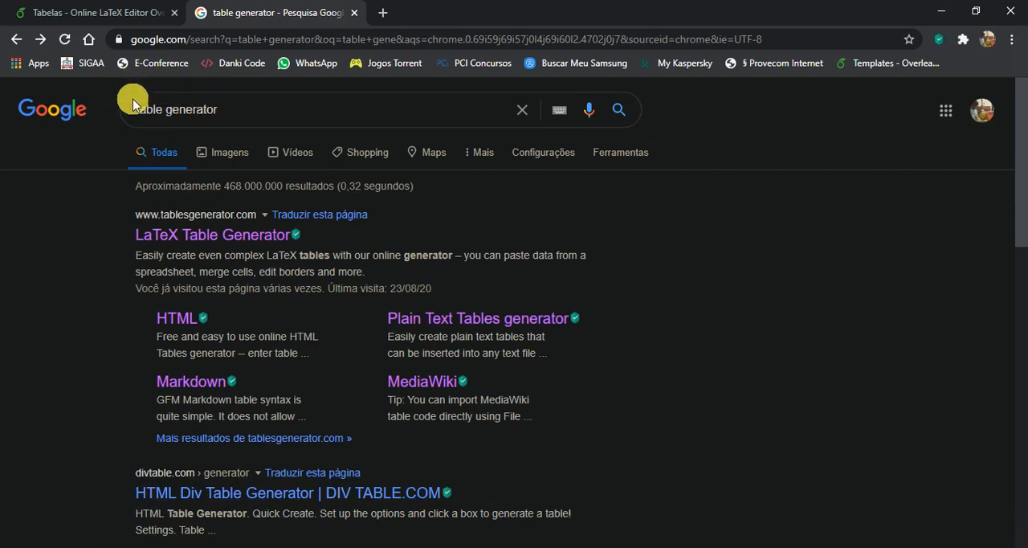
{"action": "left_click", "coordinate": [196, 237]}
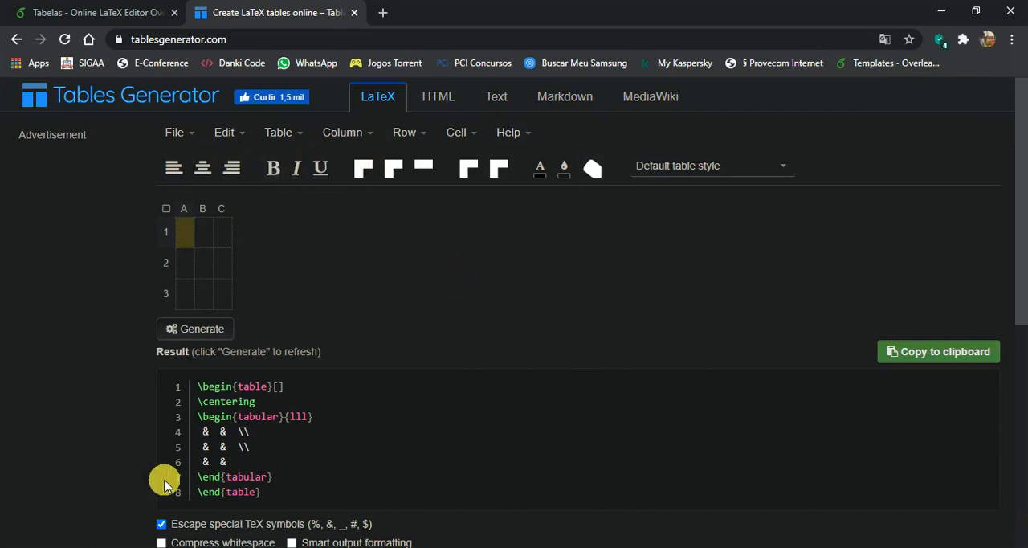
{"action": "right_click", "coordinate": [568, 270]}
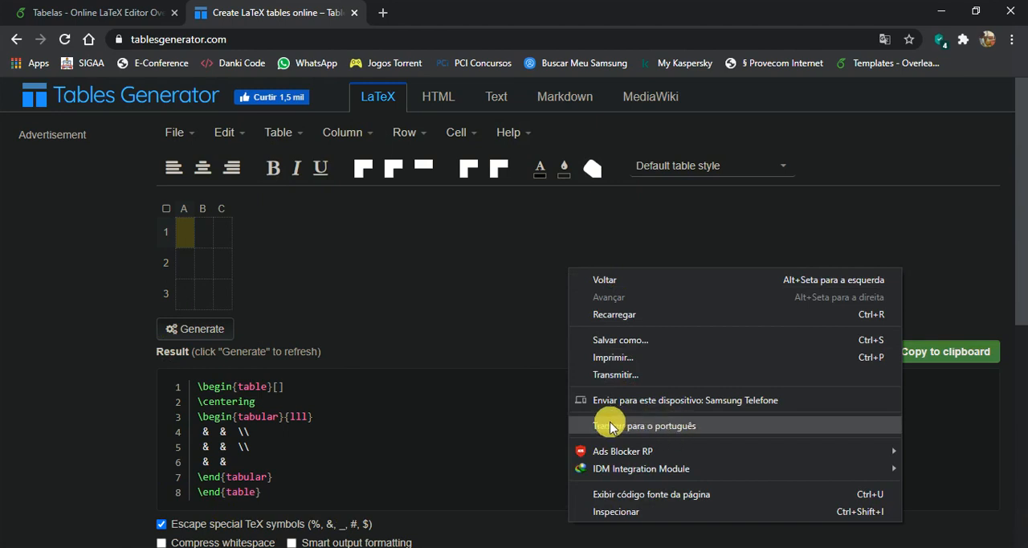
{"action": "left_click", "coordinate": [426, 295]}
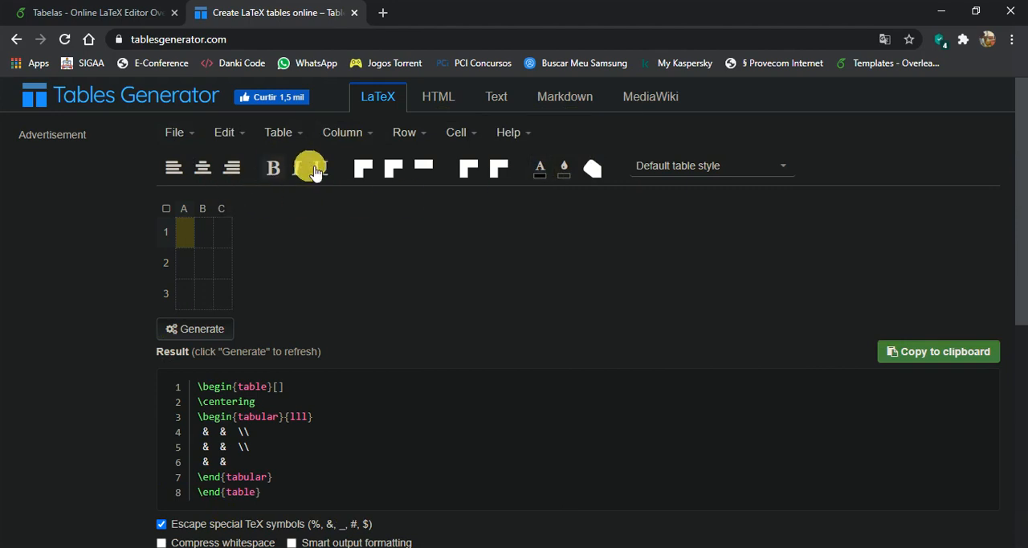
{"action": "left_click", "coordinate": [192, 137]}
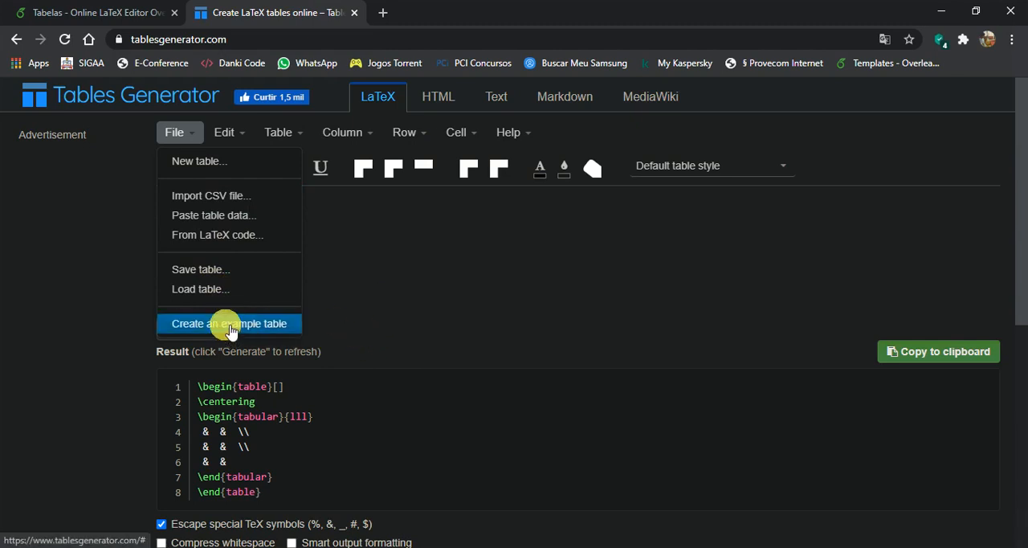
{"action": "left_click", "coordinate": [238, 138]}
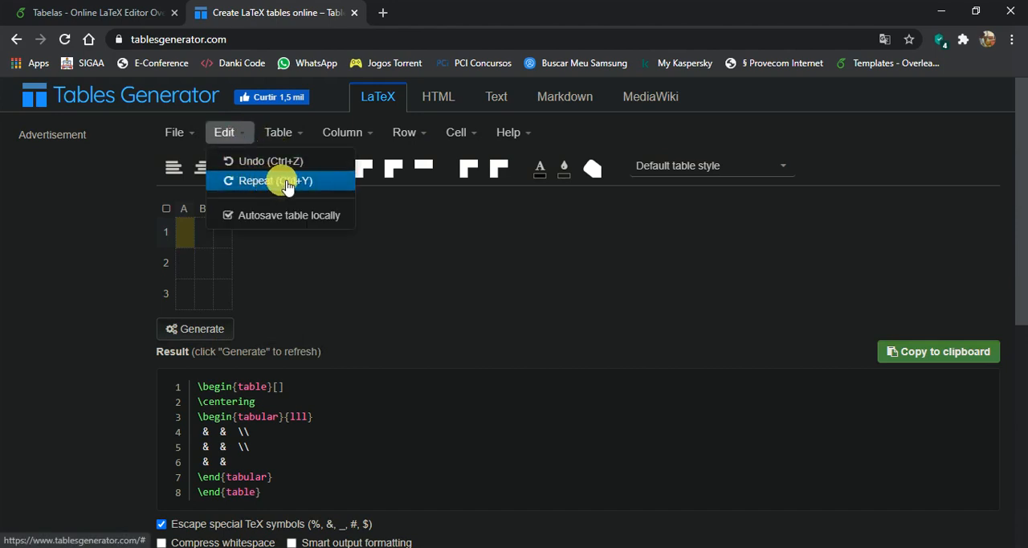
Step: Enlarge the table to ten columns and resize it back to 3 × 3 cells
{"action": "left_click", "coordinate": [291, 133]}
{"action": "mouse_move", "coordinate": [300, 163]}
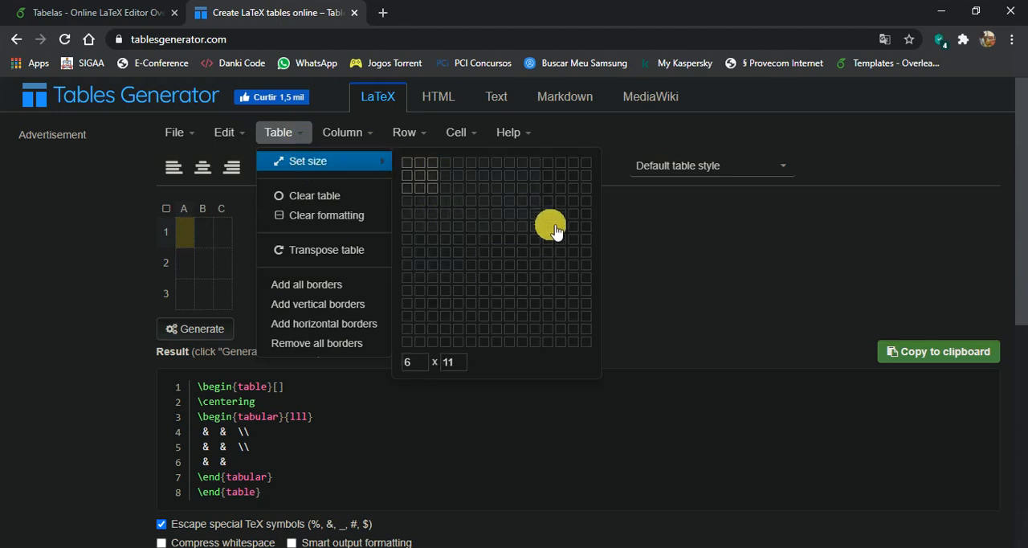
{"action": "left_click", "coordinate": [523, 300]}
{"action": "left_click", "coordinate": [293, 135]}
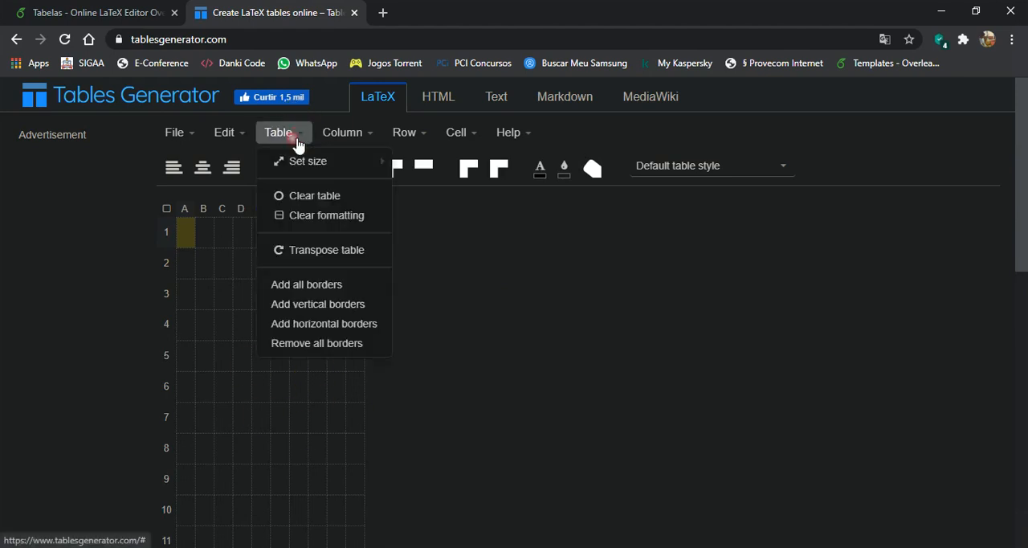
{"action": "mouse_move", "coordinate": [310, 156]}
{"action": "left_click", "coordinate": [434, 187]}
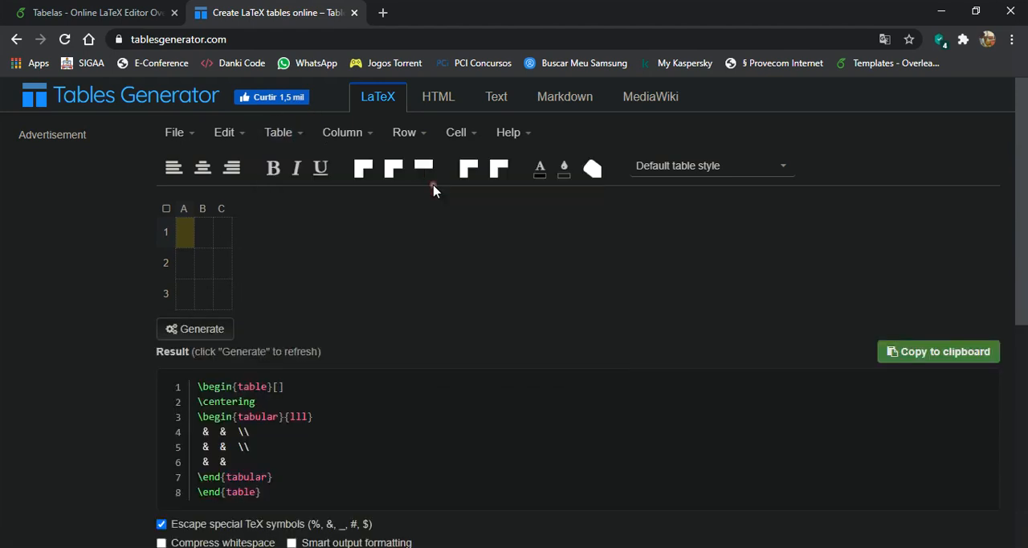
Step: Add all borders to the table and replace them with vertical borders only
{"action": "left_click", "coordinate": [294, 133]}
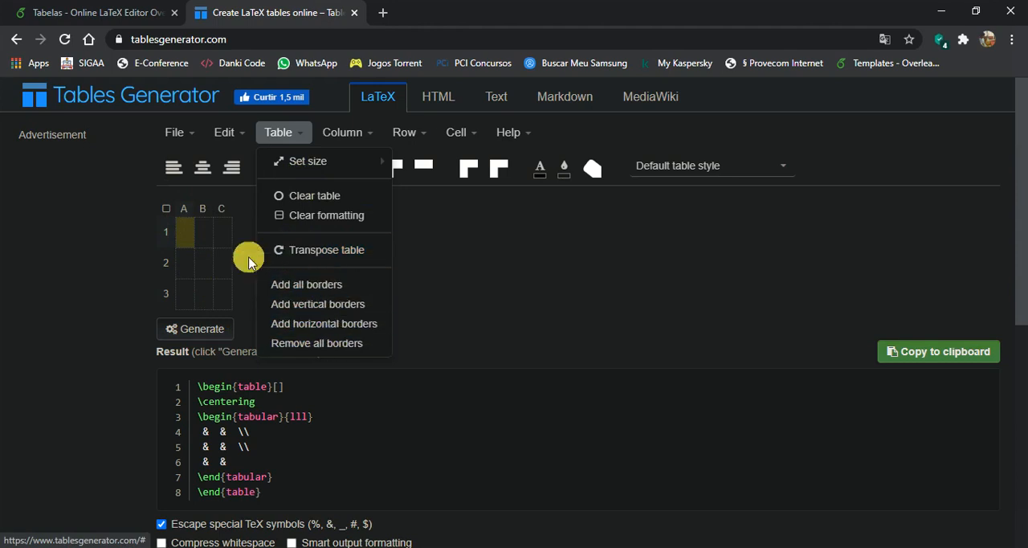
{"action": "left_click", "coordinate": [311, 289]}
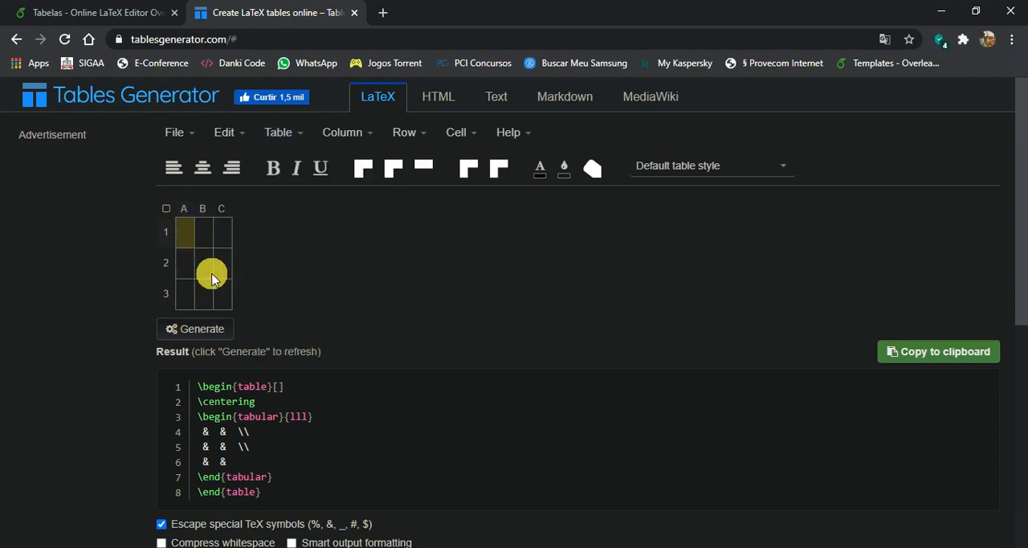
{"action": "left_click", "coordinate": [287, 130]}
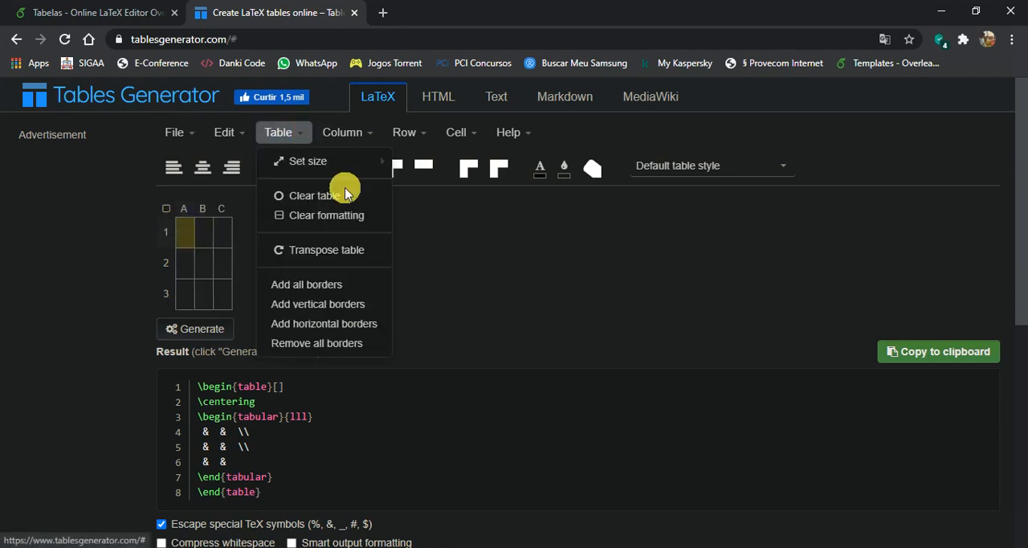
{"action": "left_click", "coordinate": [331, 308]}
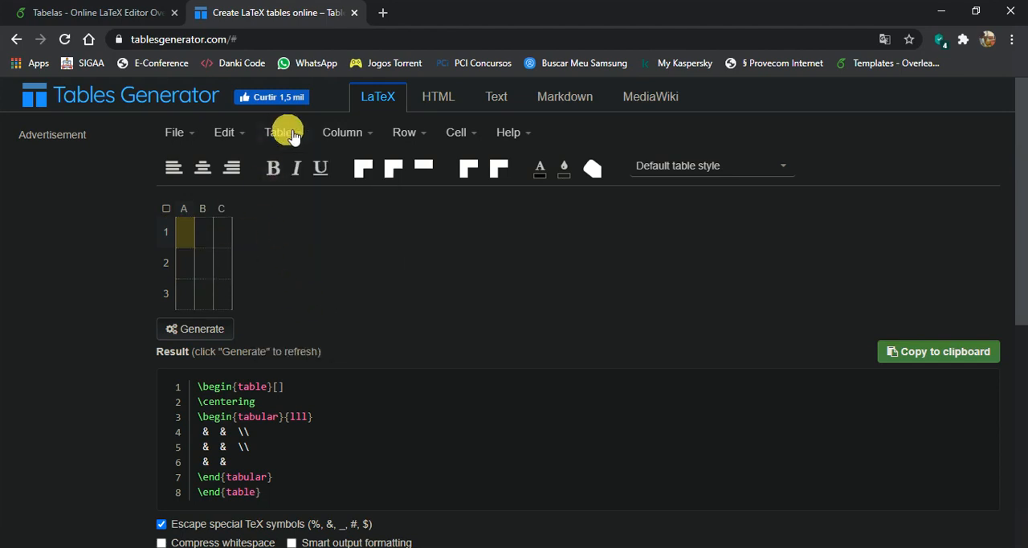
Step: Switch the table to horizontal borders only and remove all borders again
{"action": "left_click", "coordinate": [291, 133]}
{"action": "left_click", "coordinate": [327, 322]}
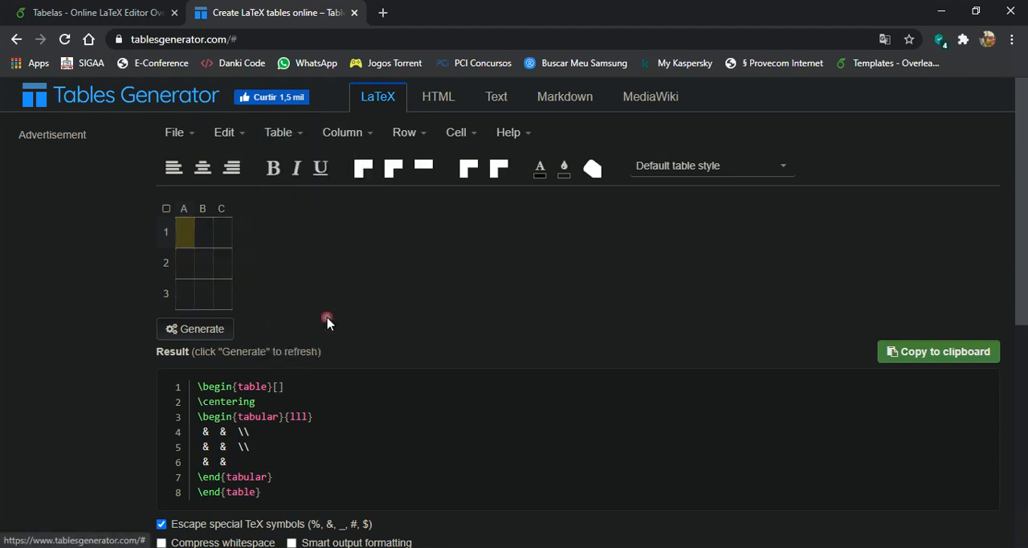
{"action": "left_click", "coordinate": [286, 133]}
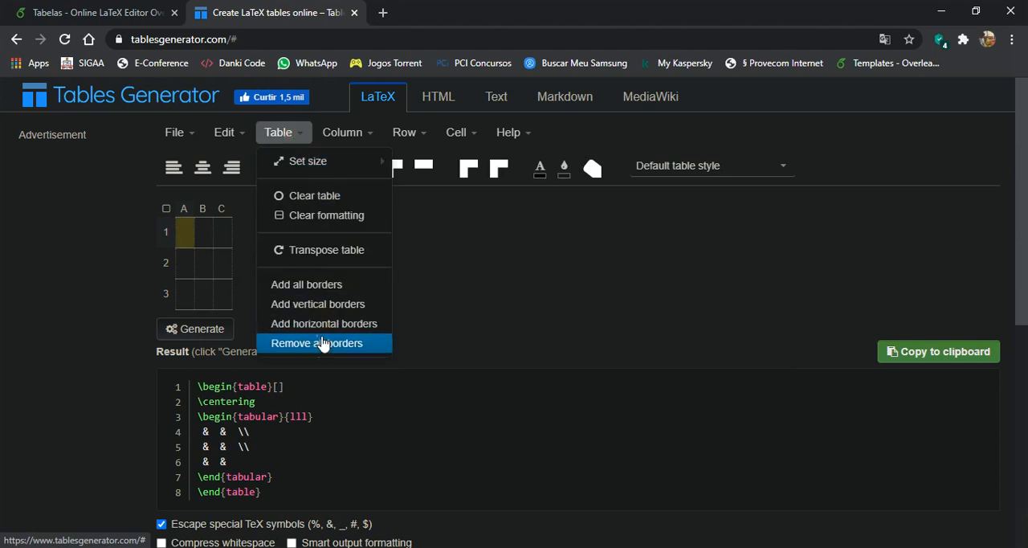
{"action": "left_click", "coordinate": [323, 343]}
Step: Insert a column to the left of column A and remove the extra column again
{"action": "left_click", "coordinate": [354, 135]}
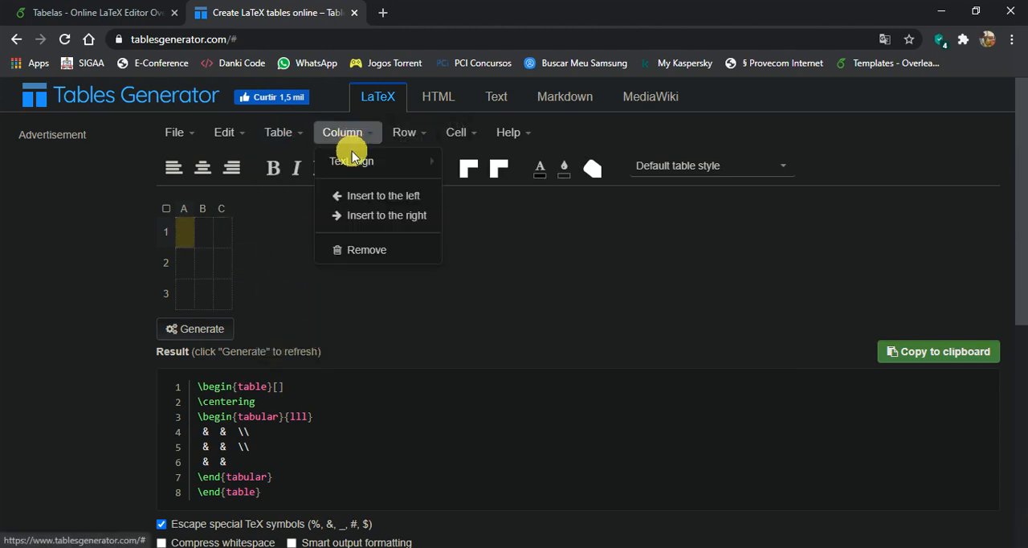
{"action": "mouse_move", "coordinate": [361, 167]}
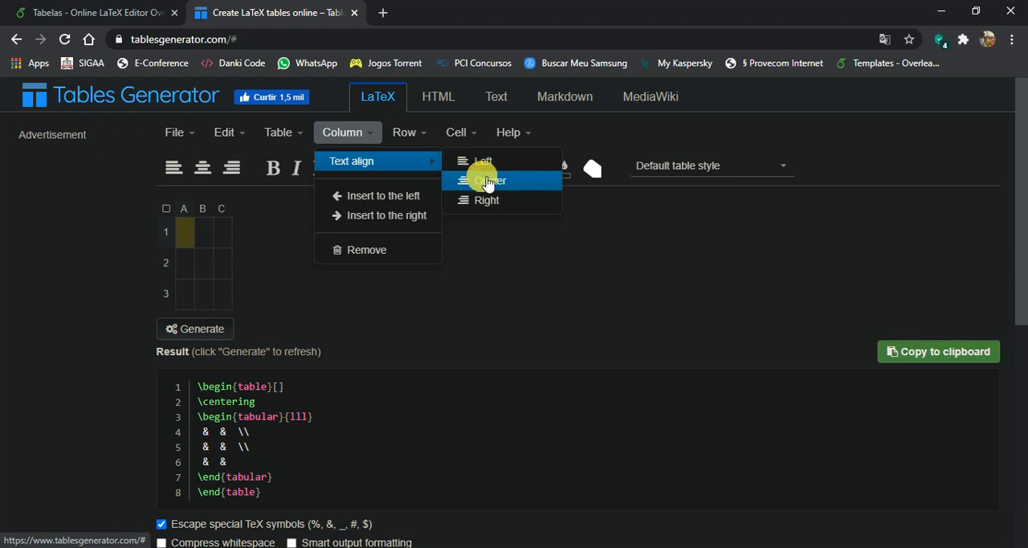
{"action": "left_click", "coordinate": [386, 195]}
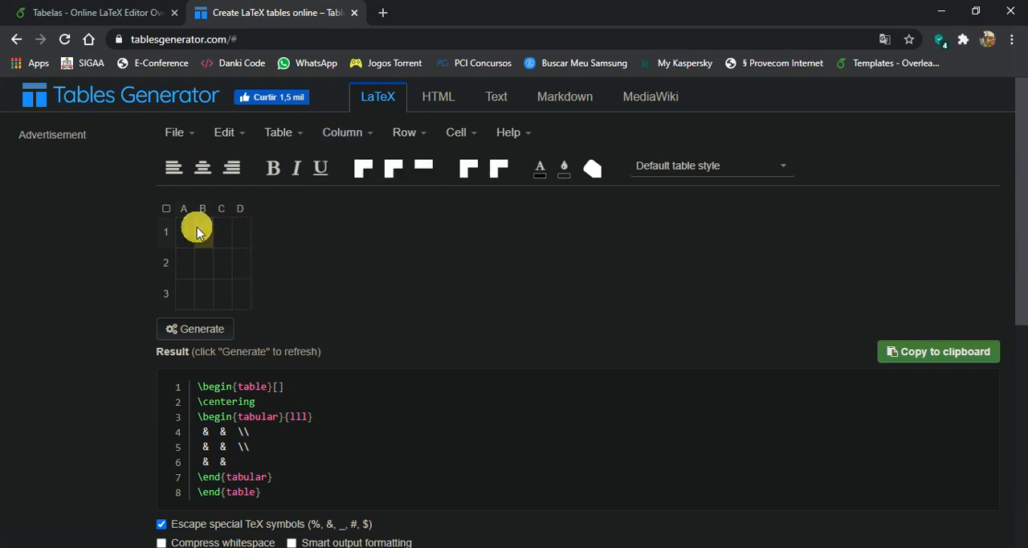
{"action": "left_click", "coordinate": [355, 133]}
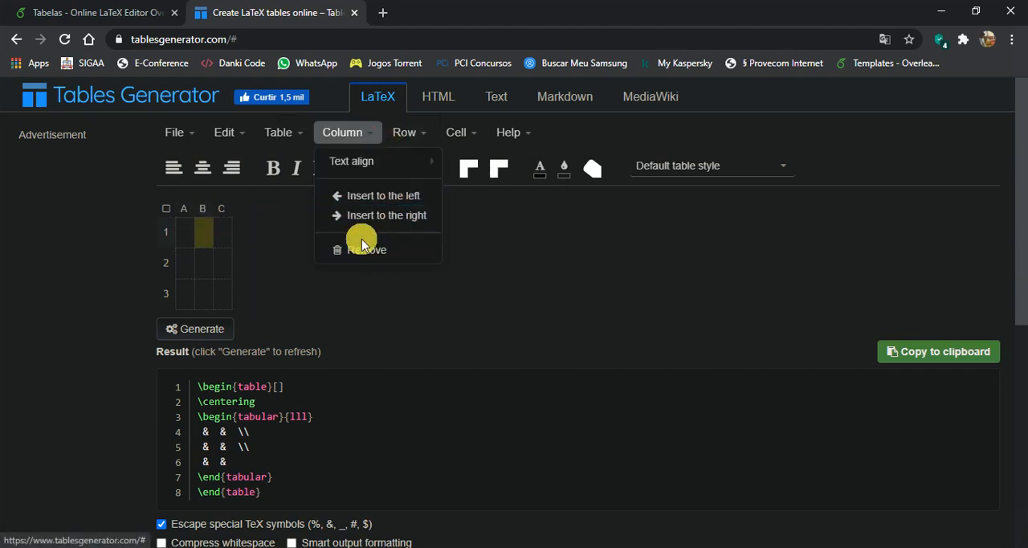
Step: Insert a row above row 1 and remove the extra row again
{"action": "left_click", "coordinate": [407, 134]}
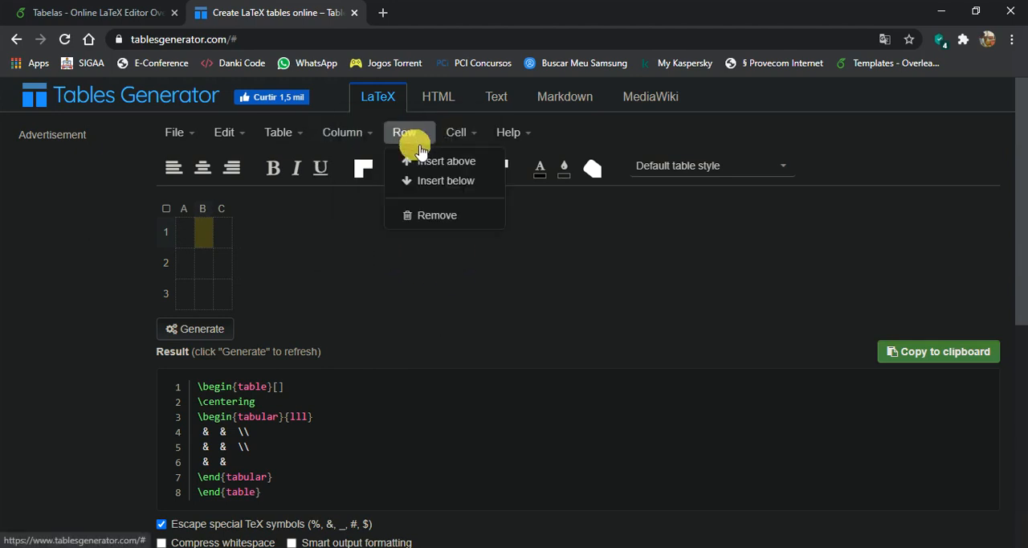
{"action": "left_click", "coordinate": [435, 162]}
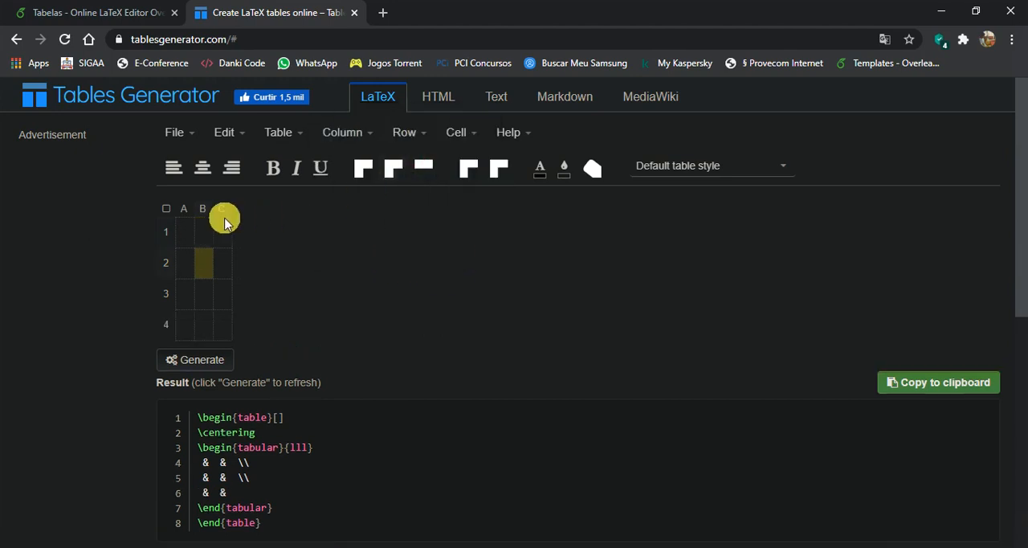
{"action": "left_click", "coordinate": [406, 135]}
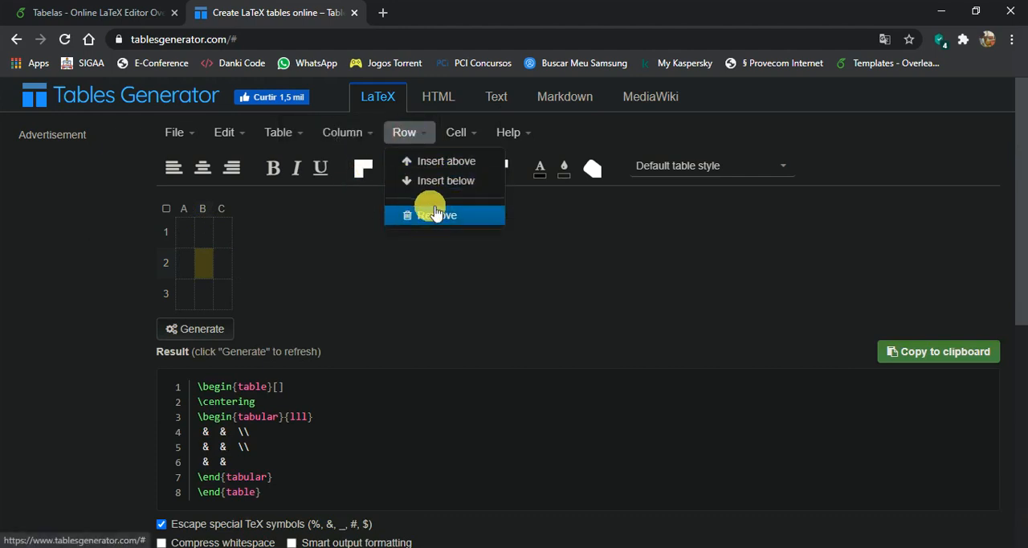
Step: Merge cells A1 and B1 into one cell and split the merged cell again
{"action": "left_click", "coordinate": [466, 132]}
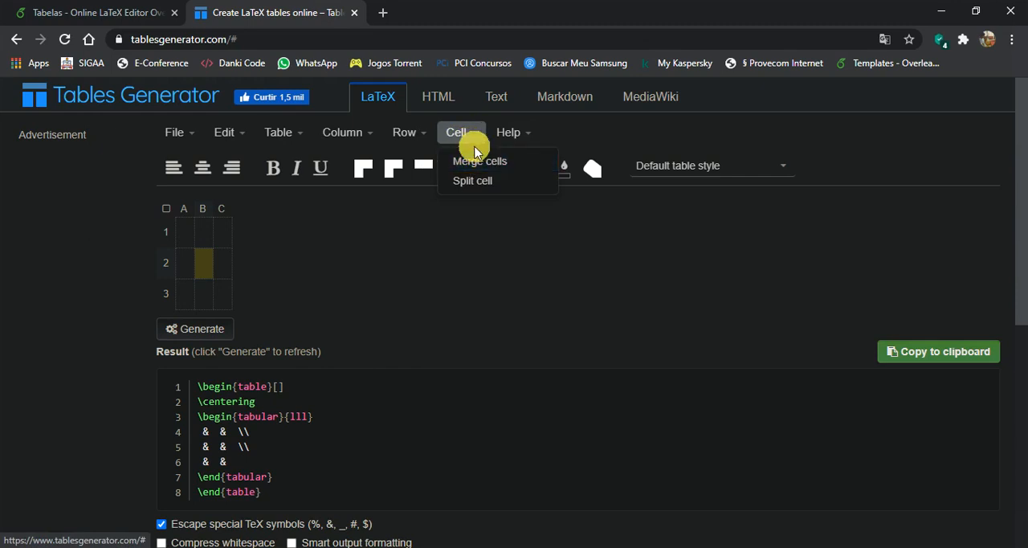
{"action": "left_click", "coordinate": [440, 270]}
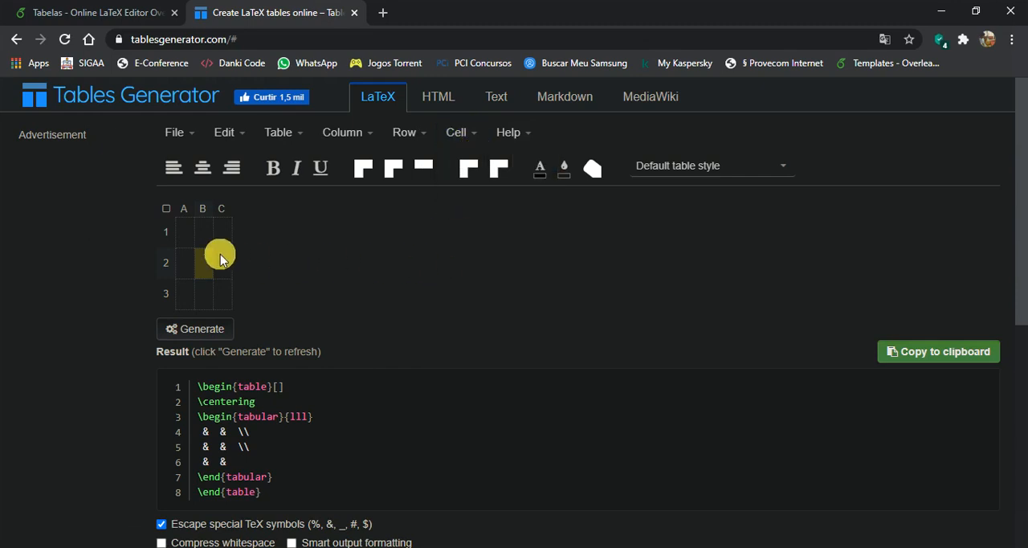
{"action": "left_click_drag", "start_coordinate": [187, 234], "coordinate": [198, 236]}
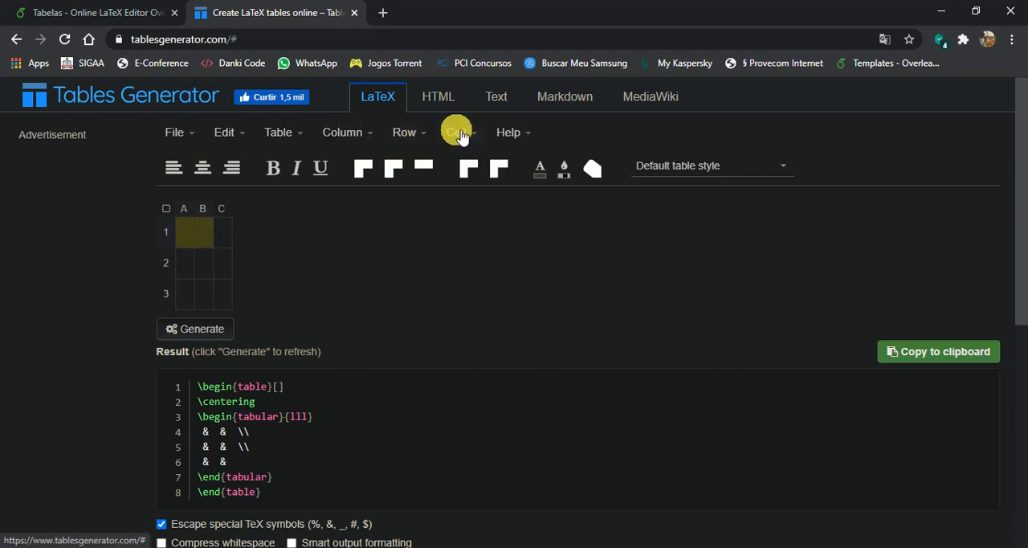
{"action": "left_click", "coordinate": [456, 133]}
{"action": "left_click", "coordinate": [274, 221]}
{"action": "left_click", "coordinate": [196, 239]}
{"action": "left_click", "coordinate": [462, 134]}
{"action": "left_click", "coordinate": [472, 180]}
{"action": "left_click", "coordinate": [204, 234]}
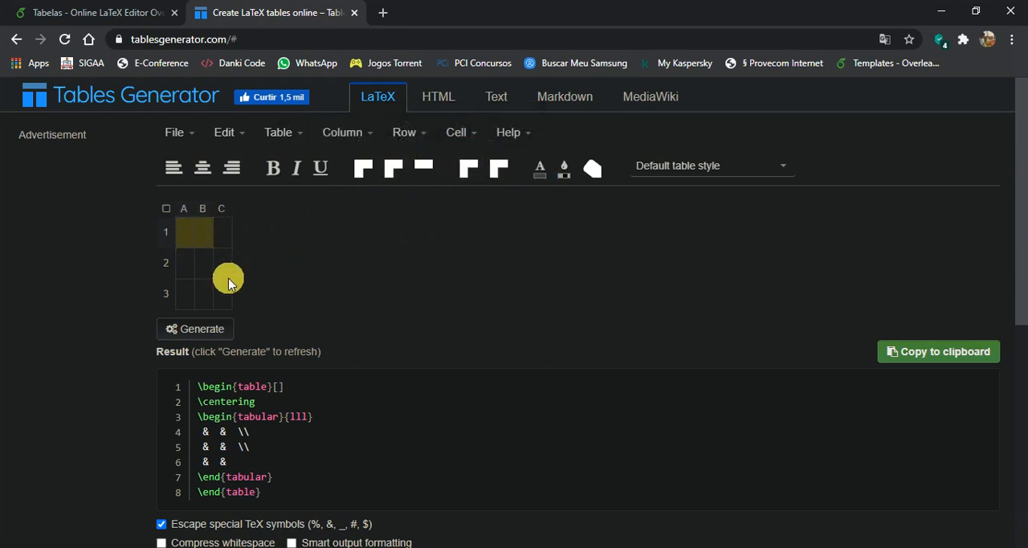
{"action": "left_click", "coordinate": [224, 288]}
{"action": "left_click", "coordinate": [224, 238]}
{"action": "left_click", "coordinate": [506, 133]}
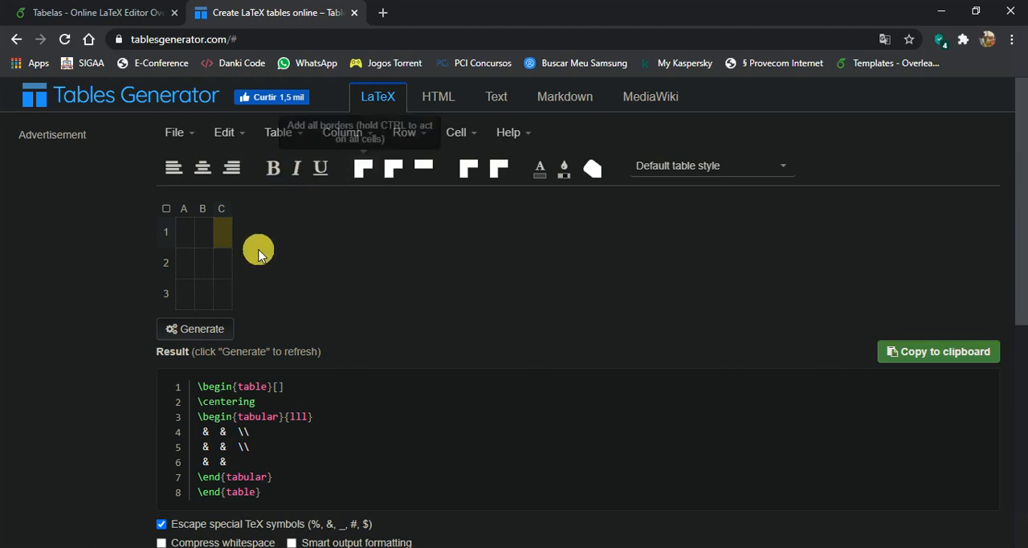
Step: Try individual border editing on the edges of cell C2 and leave the border editing mode
{"action": "left_click", "coordinate": [426, 171]}
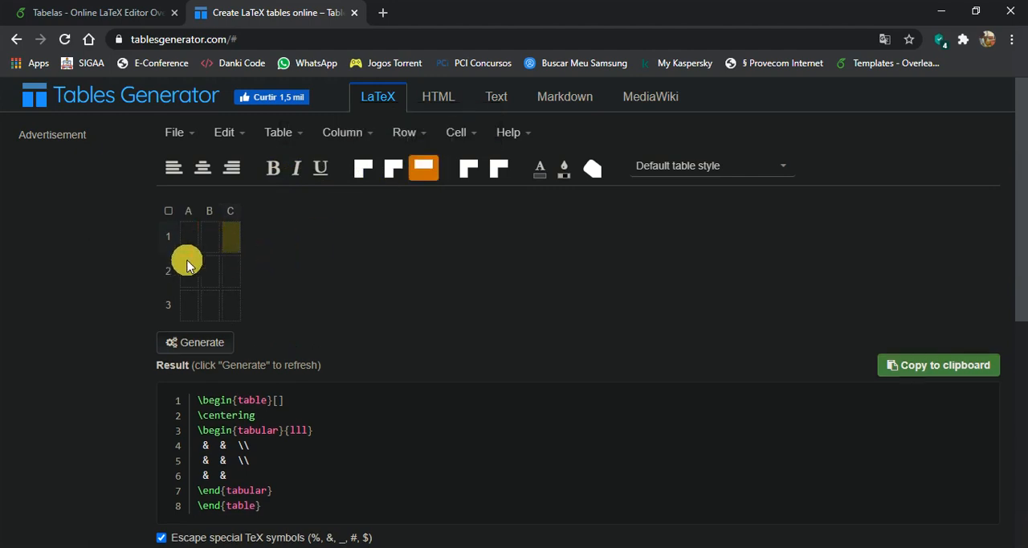
{"action": "left_click", "coordinate": [243, 276]}
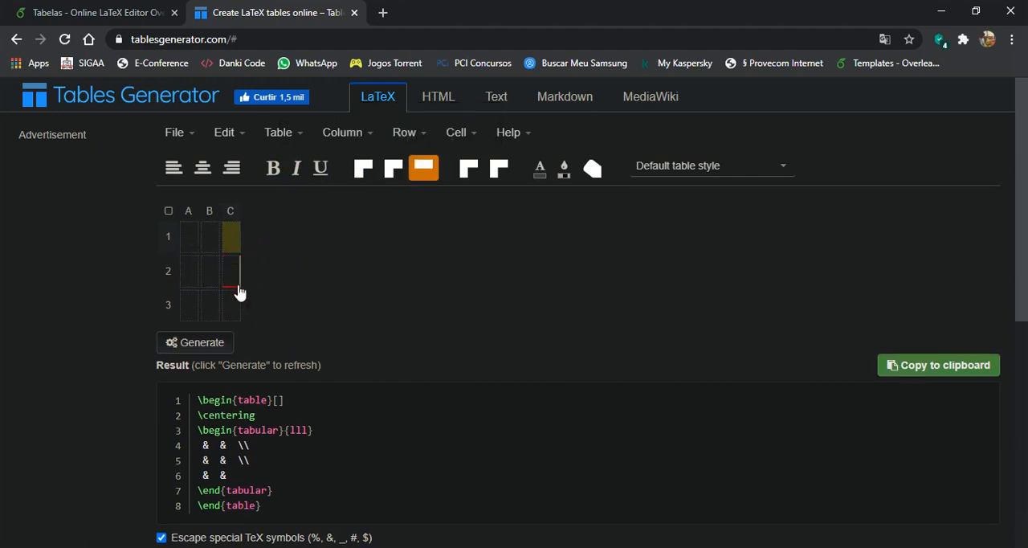
{"action": "left_click", "coordinate": [237, 285]}
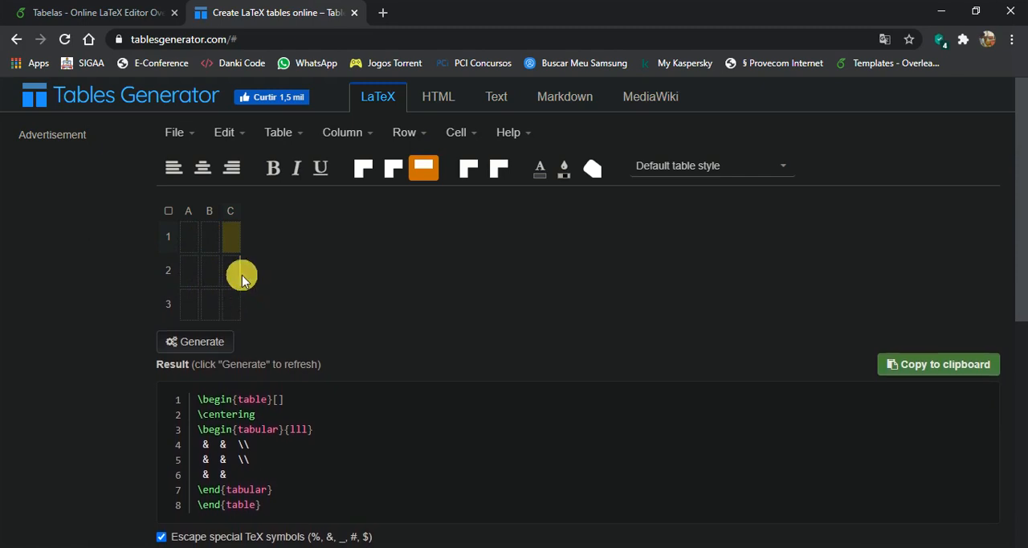
{"action": "left_click", "coordinate": [422, 168]}
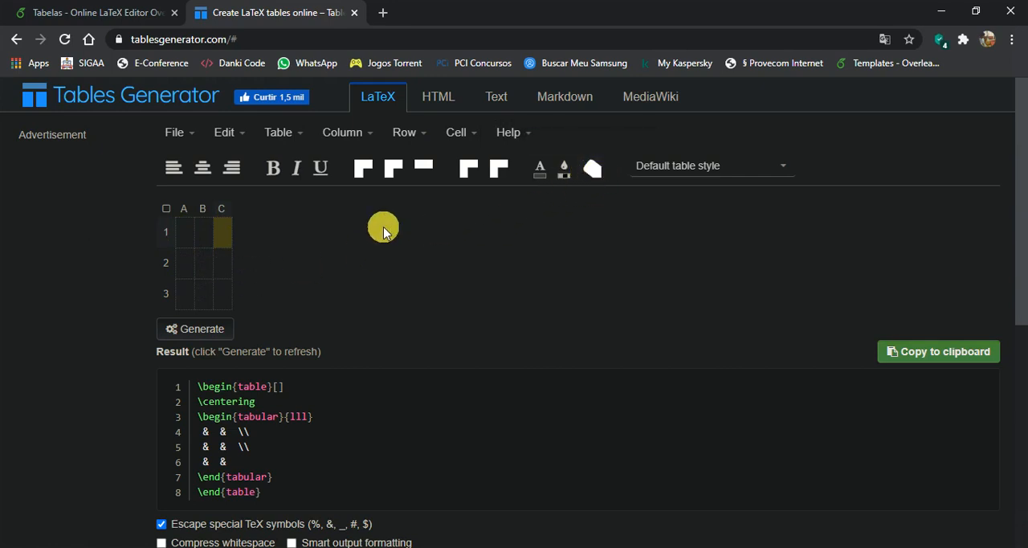
{"action": "left_click", "coordinate": [203, 234]}
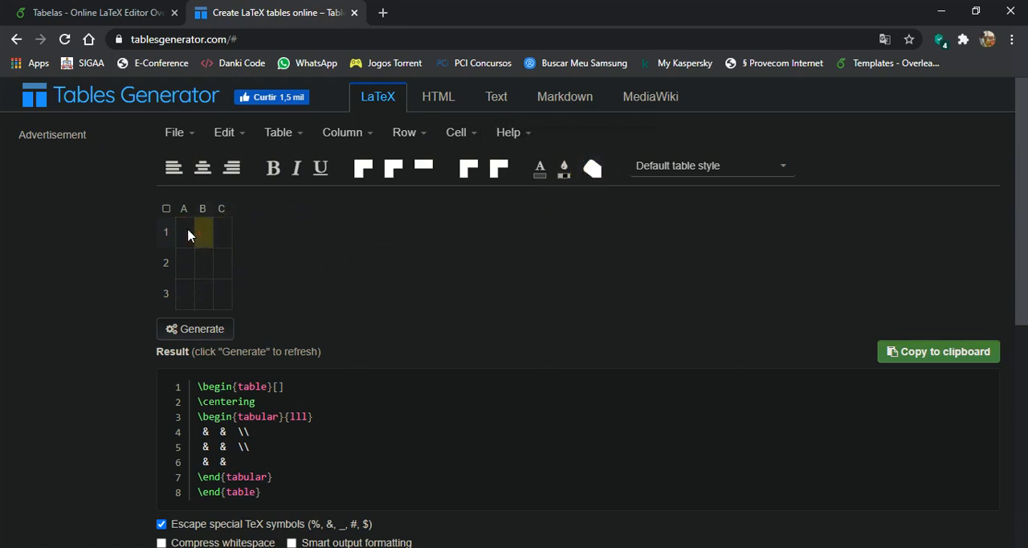
{"action": "left_click", "coordinate": [751, 171]}
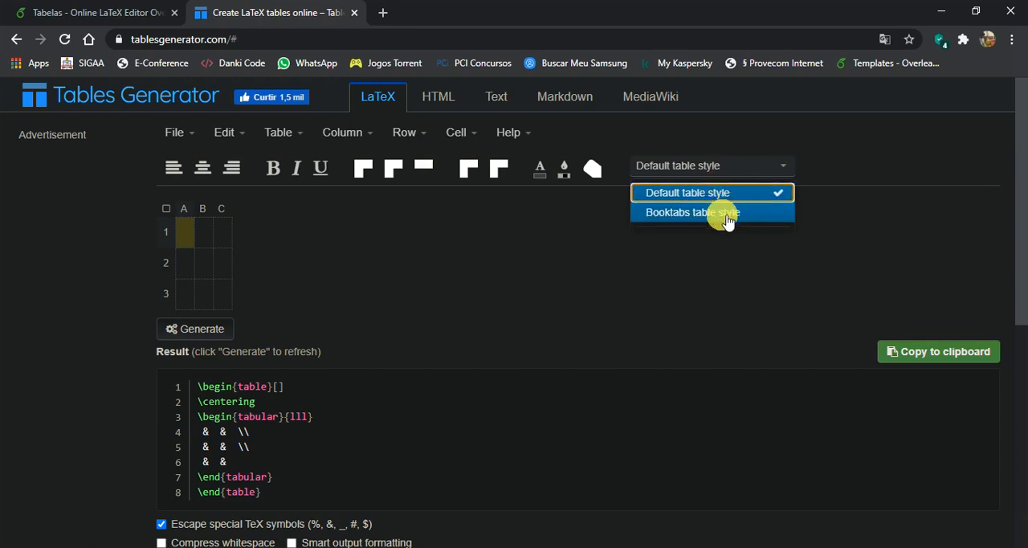
{"action": "left_click", "coordinate": [779, 167]}
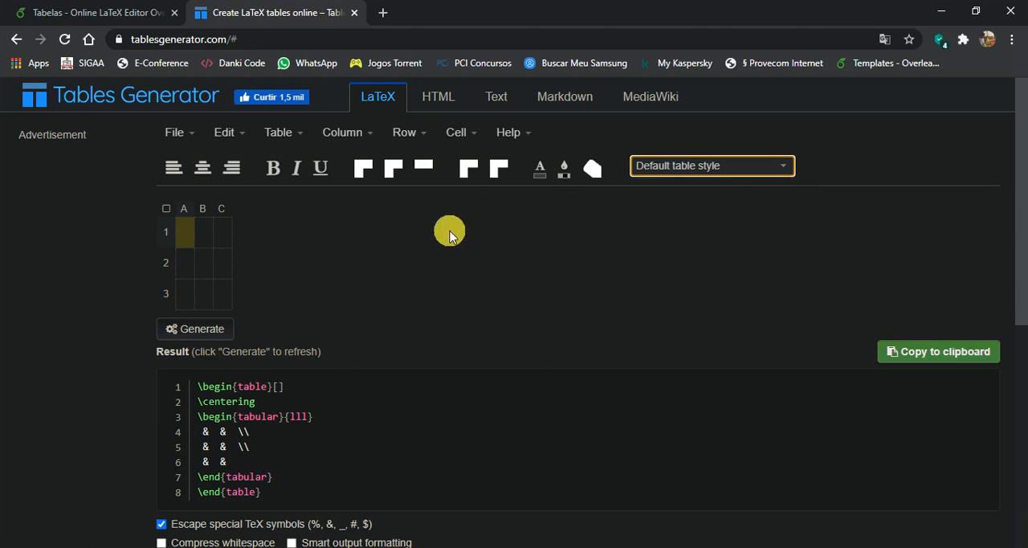
Step: Examine the generated LaTeX code and the caption and layout choices offered for the table output
{"action": "scroll", "coordinate": [395, 208], "scroll_direction": "down", "scroll_amount": 2}
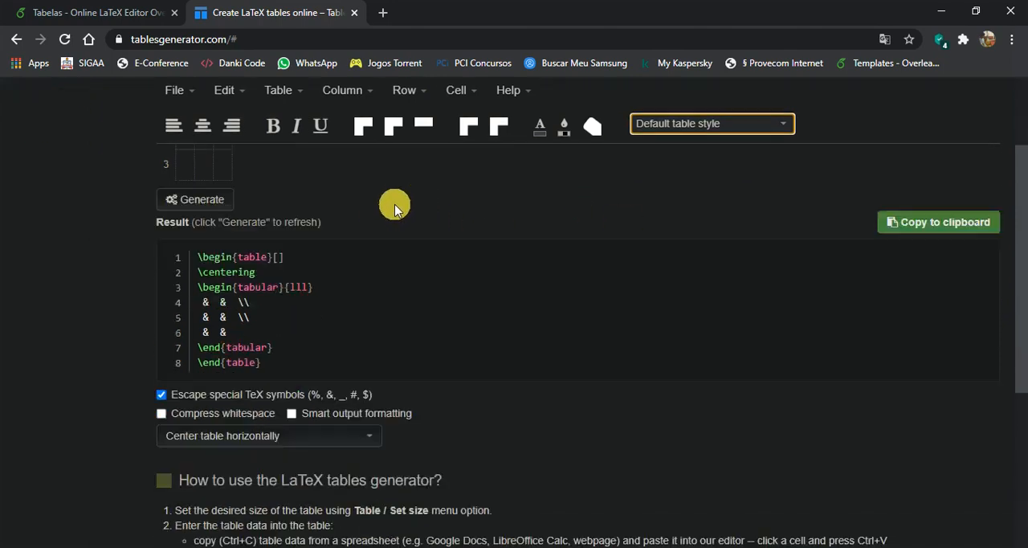
{"action": "scroll", "coordinate": [395, 208], "scroll_direction": "down", "scroll_amount": 1}
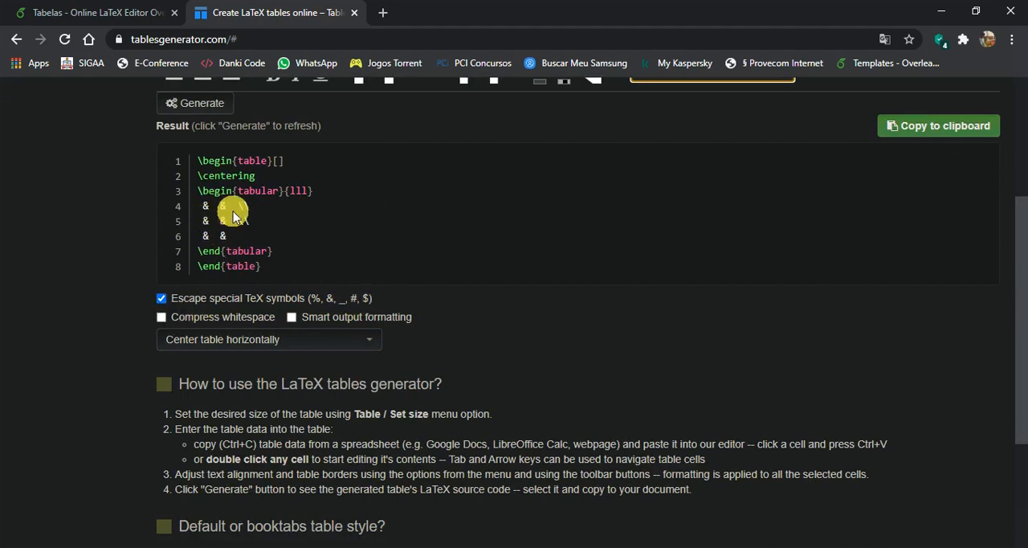
{"action": "left_click", "coordinate": [346, 338]}
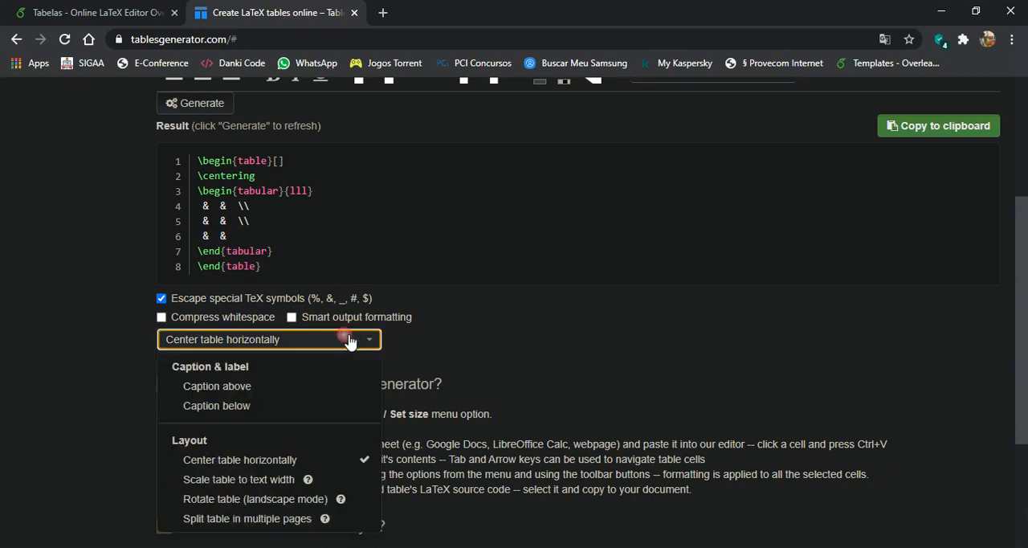
{"action": "scroll", "coordinate": [354, 326], "scroll_direction": "down", "scroll_amount": 2}
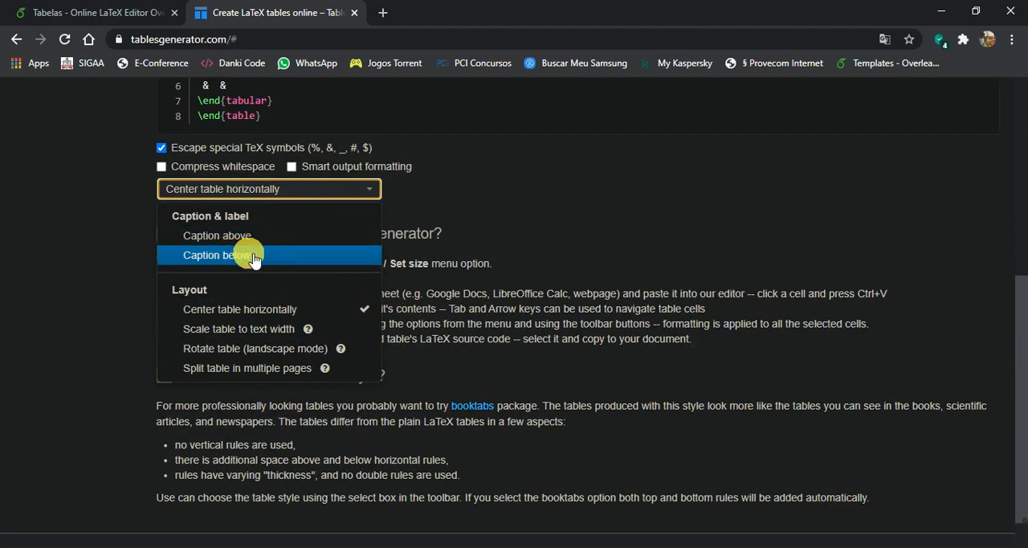
{"action": "scroll", "coordinate": [241, 259], "scroll_direction": "down", "scroll_amount": 1}
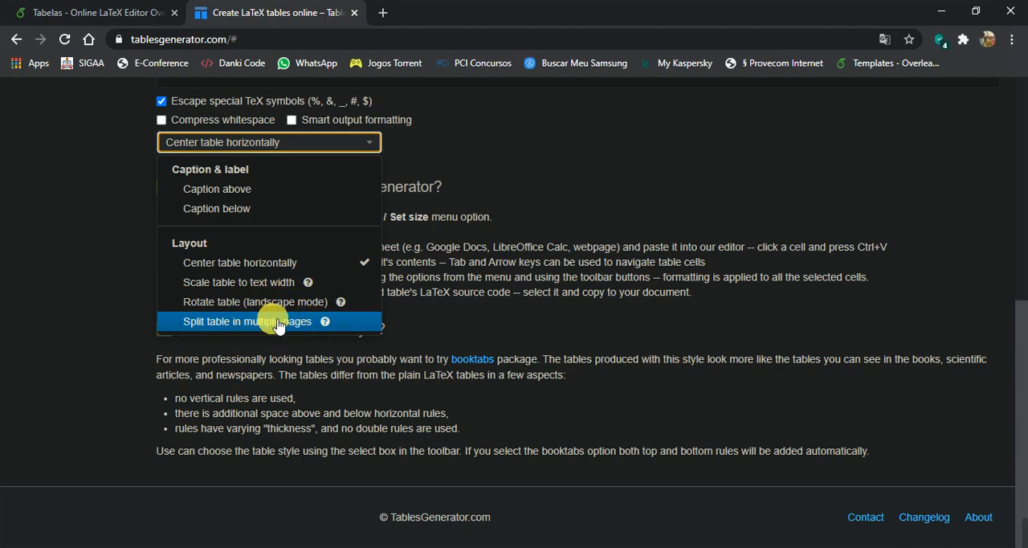
{"action": "left_click", "coordinate": [532, 135]}
{"action": "scroll", "coordinate": [442, 193], "scroll_direction": "up", "scroll_amount": 5}
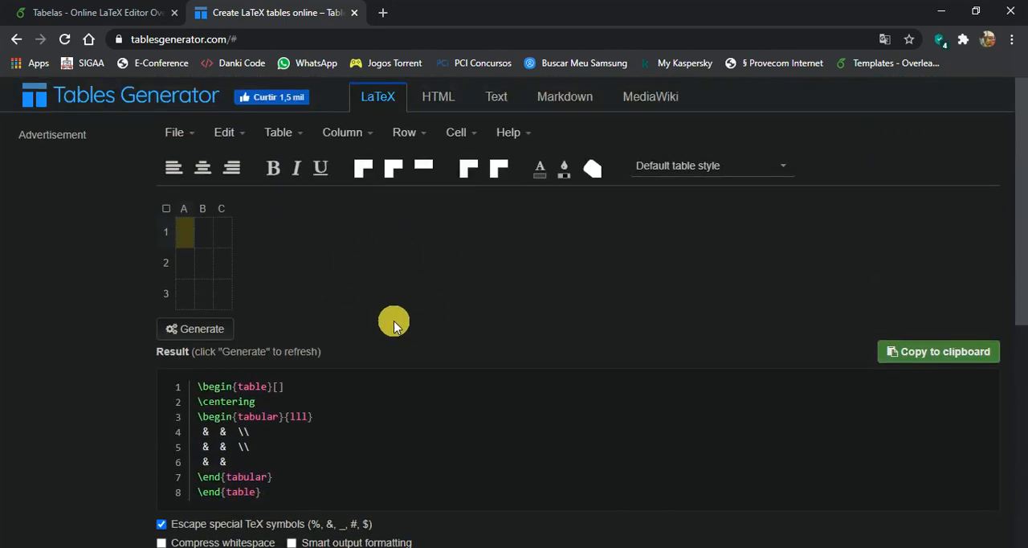
Step: Fill in the header row with Produto in A1, quantidade in B1 and Preço in C1
{"action": "double_click", "coordinate": [178, 237]}
{"action": "key", "text": "Caps_Lock"}
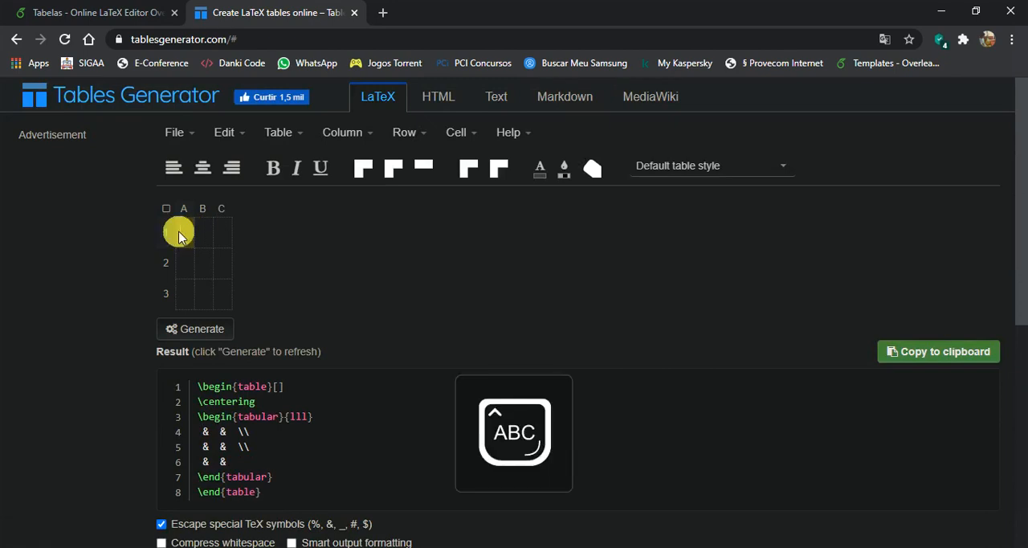
{"action": "type", "text": "Produto"}
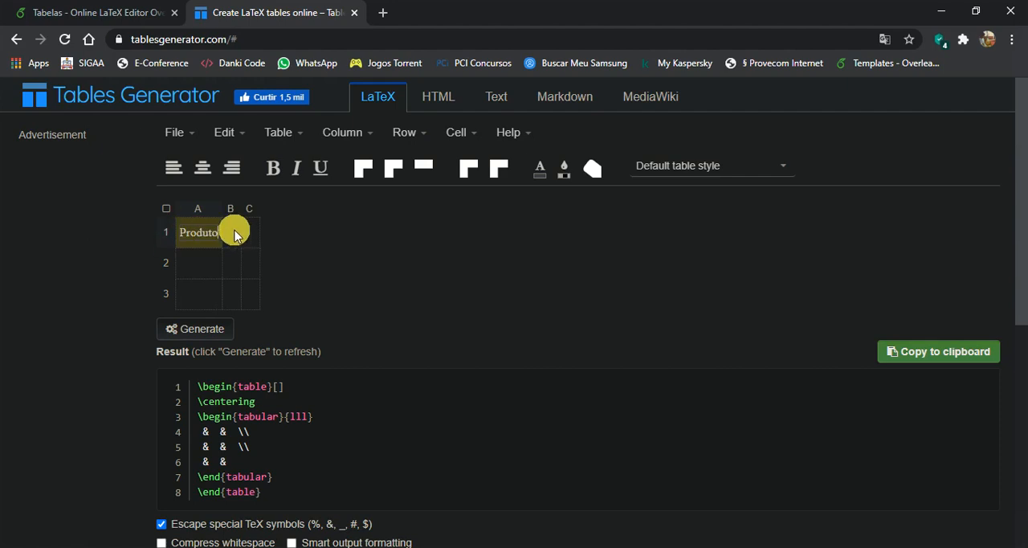
{"action": "left_click", "coordinate": [235, 235]}
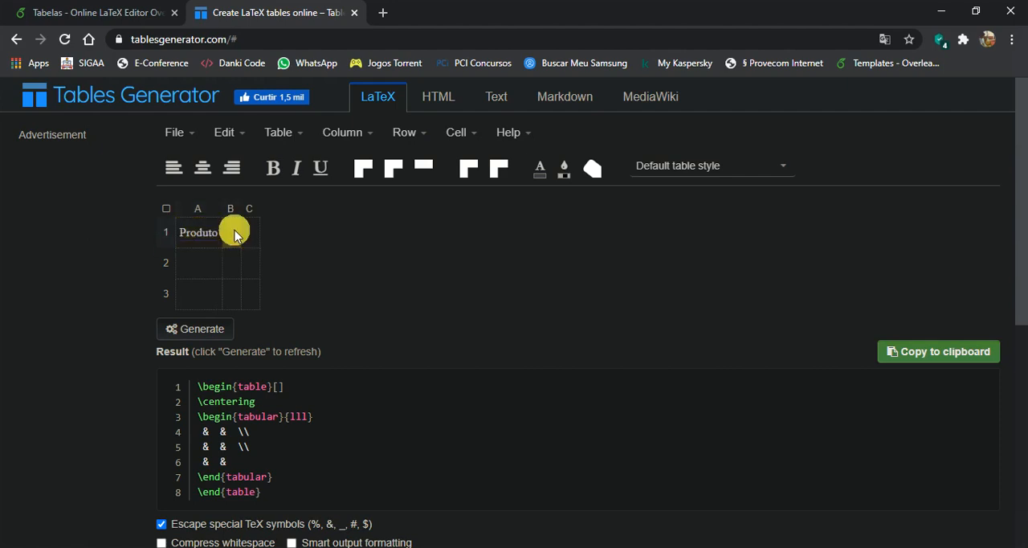
{"action": "type", "text": "quantidade"}
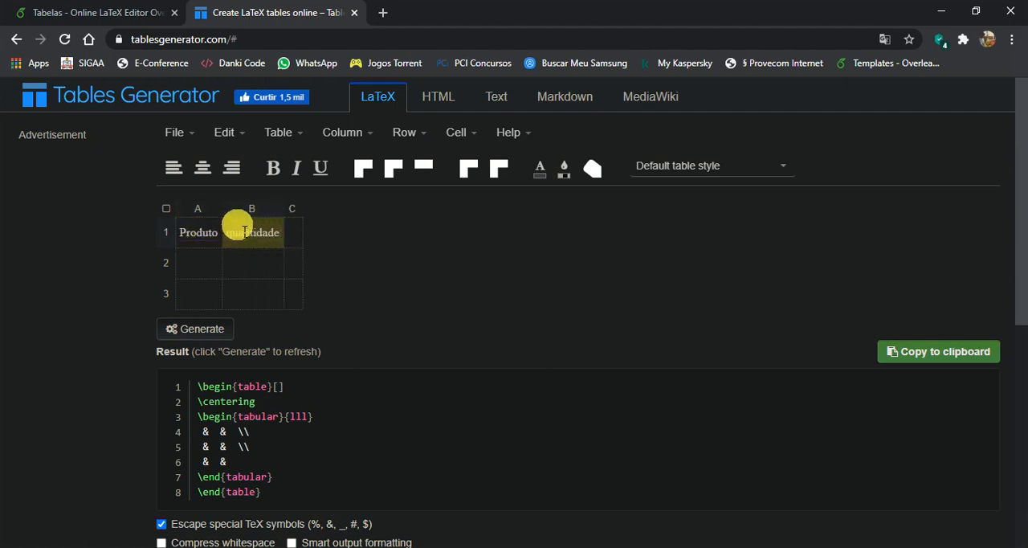
{"action": "left_click", "coordinate": [295, 234]}
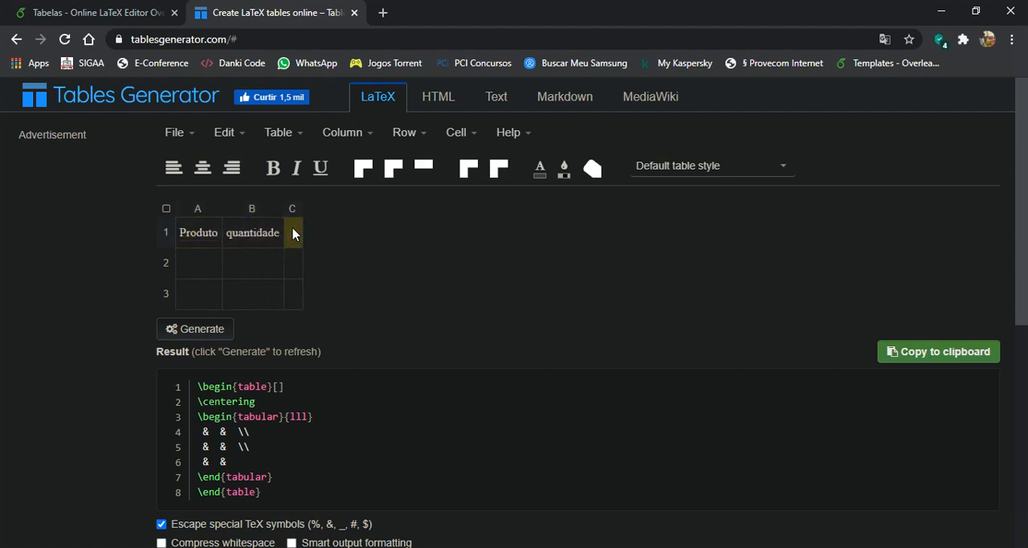
{"action": "type", "text": "P"}
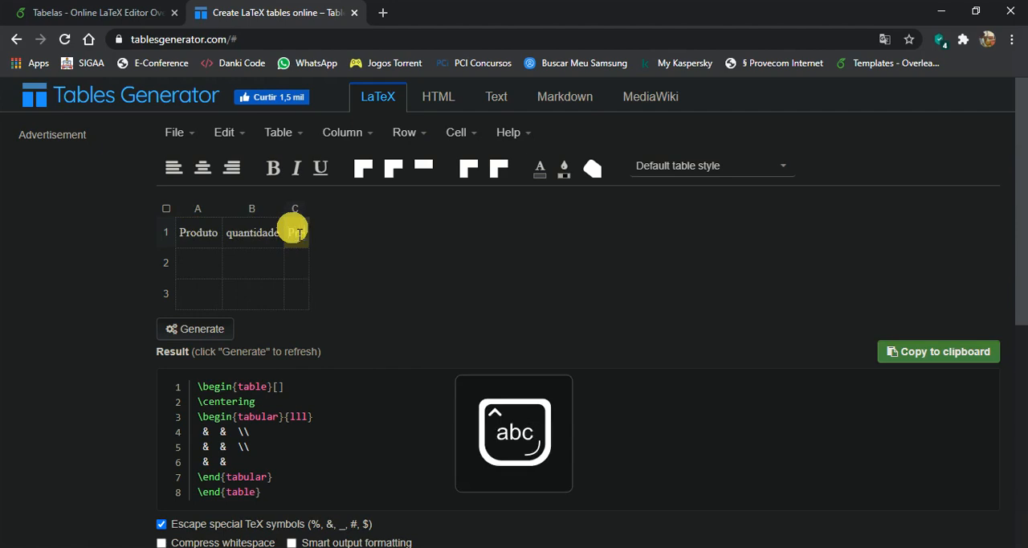
{"action": "type", "text": "reço"}
Step: Enter the product names arroz in cell A2 and feijao in cell A3
{"action": "left_click", "coordinate": [213, 263]}
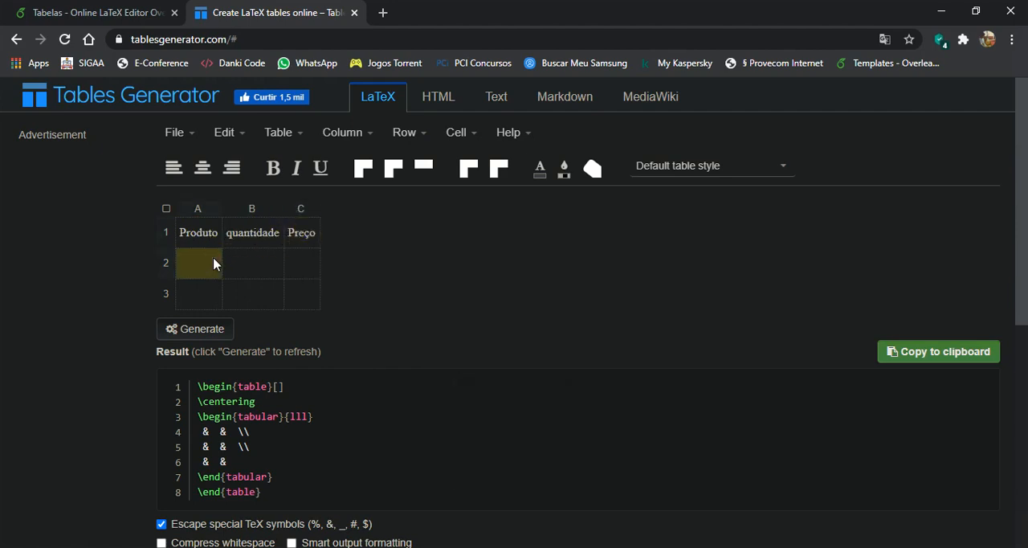
{"action": "left_click", "coordinate": [212, 262]}
{"action": "type", "text": "arroz"}
{"action": "left_click", "coordinate": [204, 285]}
{"action": "type", "text": "fei"}
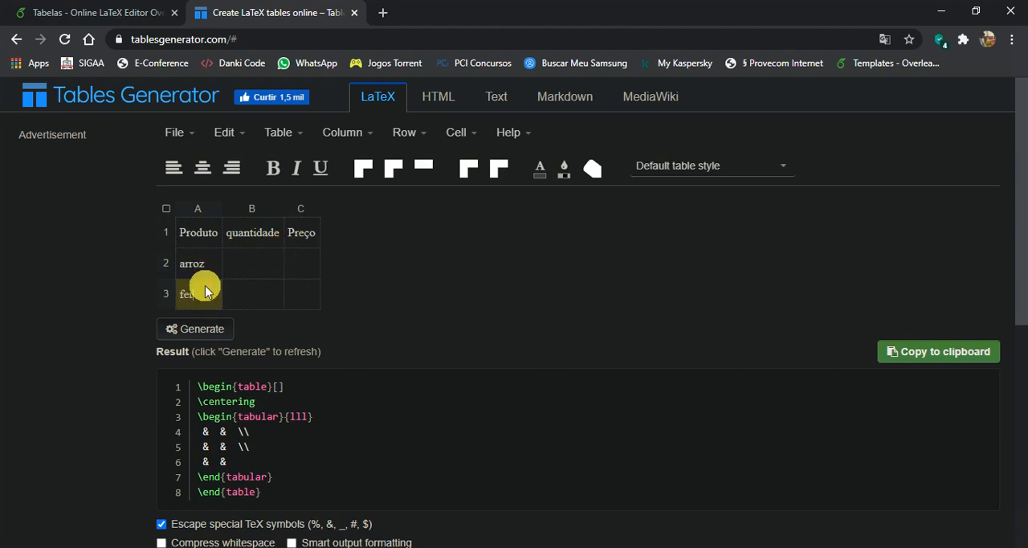
Step: Enter quantities 2 and 3 in cells B2 and B3, and prices 5,00 and 7,00 in cells C2 and C3
{"action": "left_click", "coordinate": [242, 257]}
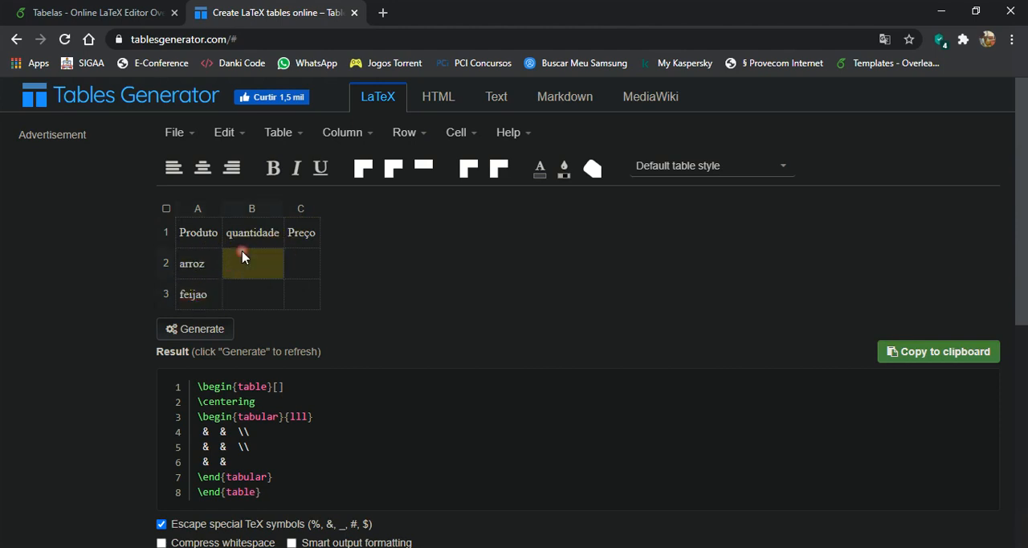
{"action": "type", "text": "2"}
{"action": "left_click", "coordinate": [241, 293]}
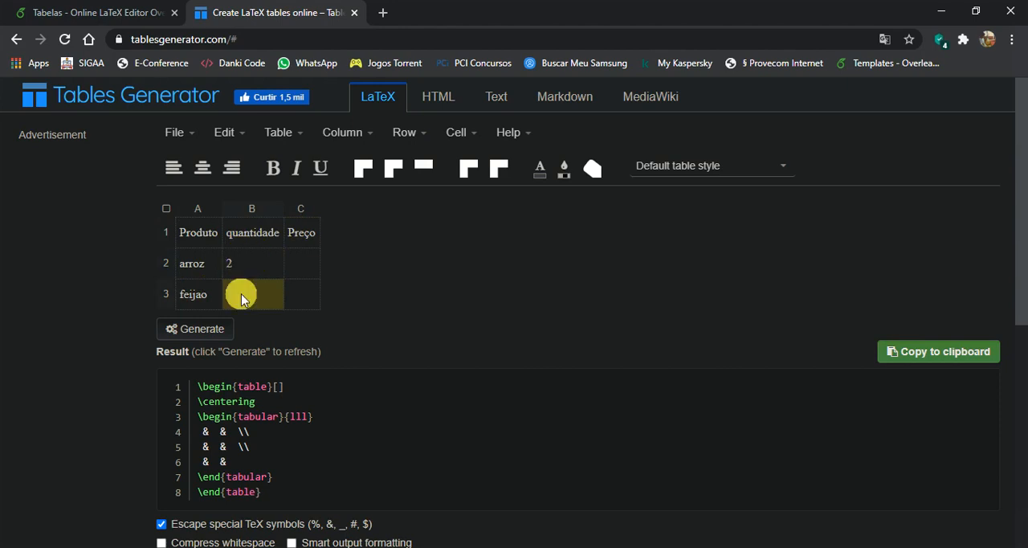
{"action": "type", "text": "3"}
{"action": "left_click", "coordinate": [287, 267]}
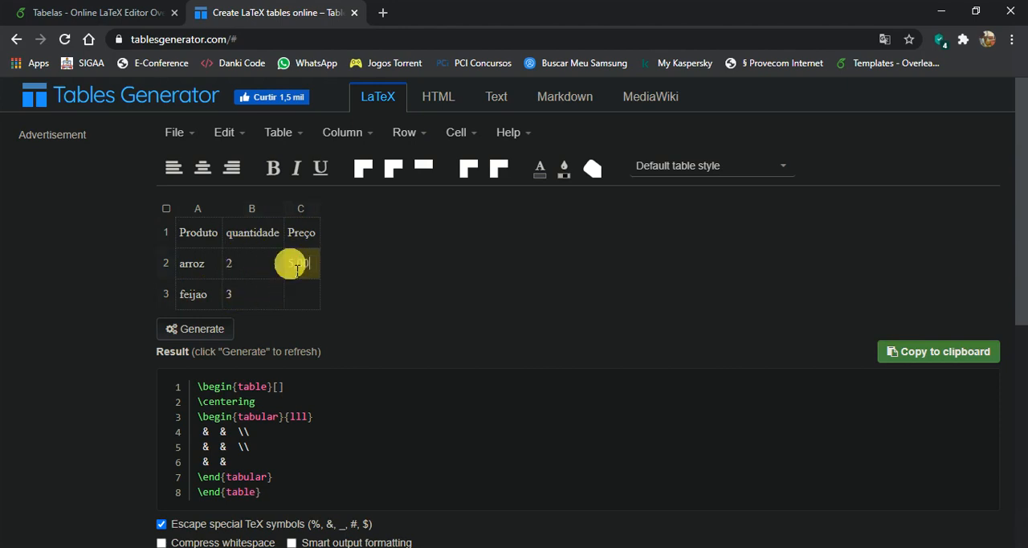
{"action": "type", "text": "5,00"}
{"action": "left_click", "coordinate": [307, 293]}
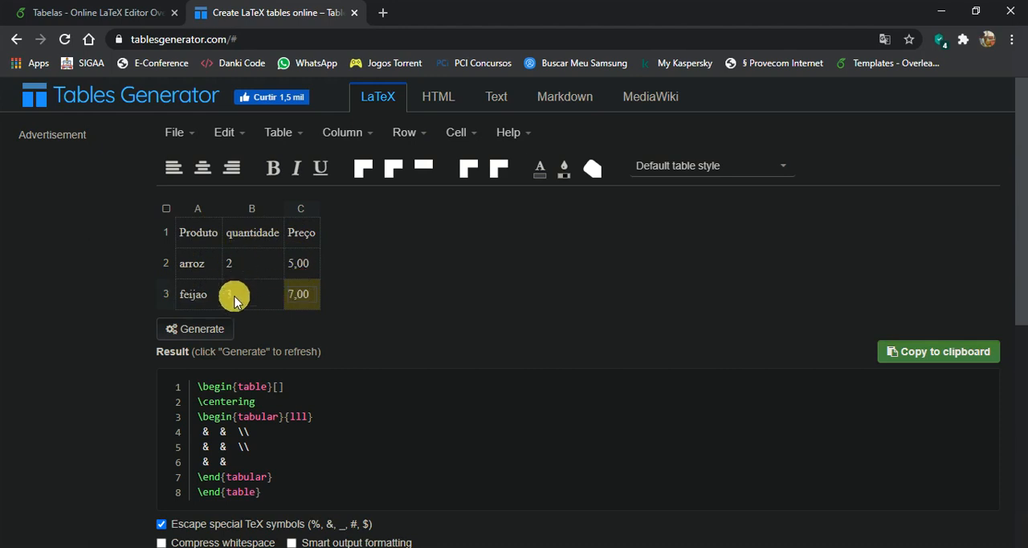
Step: Select the whole table and add all borders to it
{"action": "left_click", "coordinate": [178, 205]}
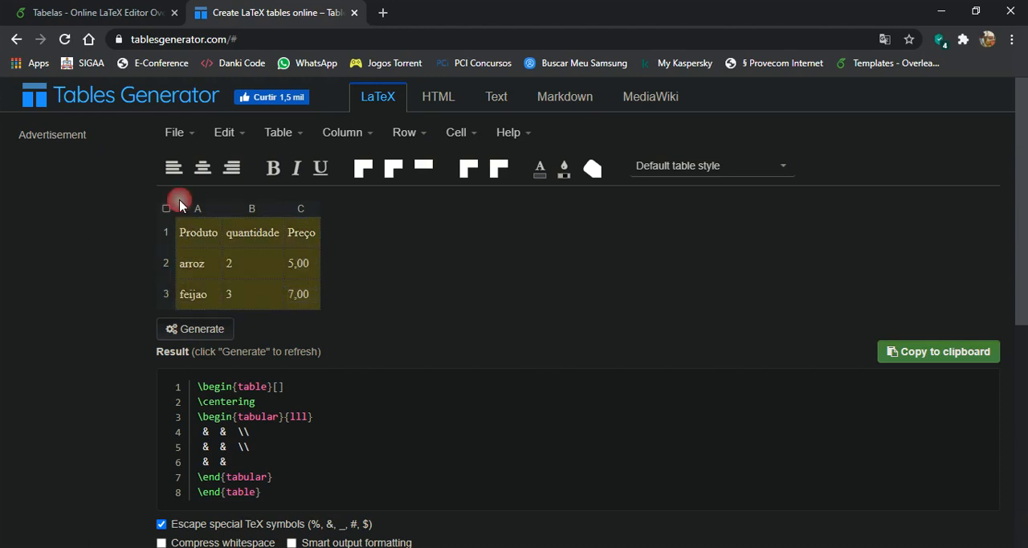
{"action": "left_click", "coordinate": [291, 136]}
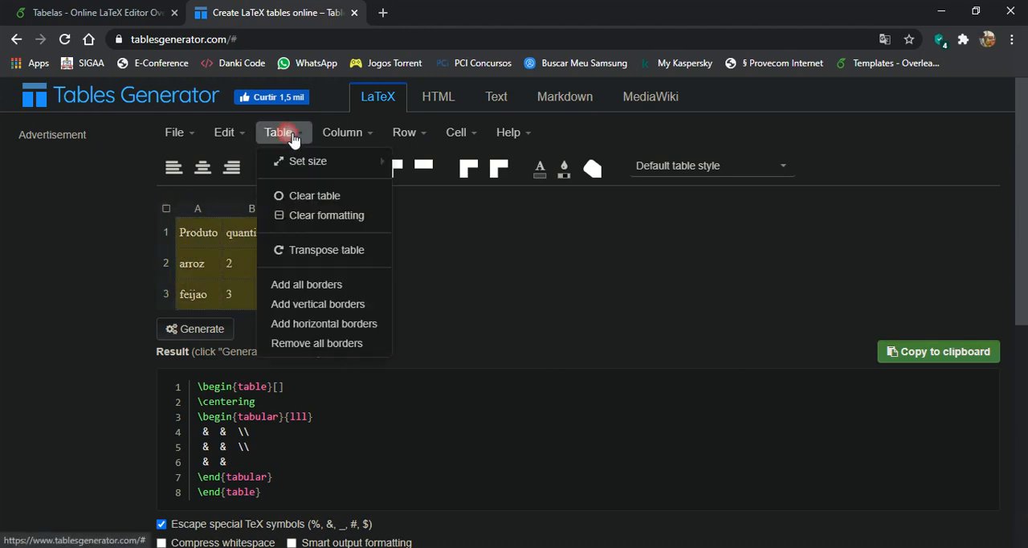
{"action": "left_click", "coordinate": [316, 286]}
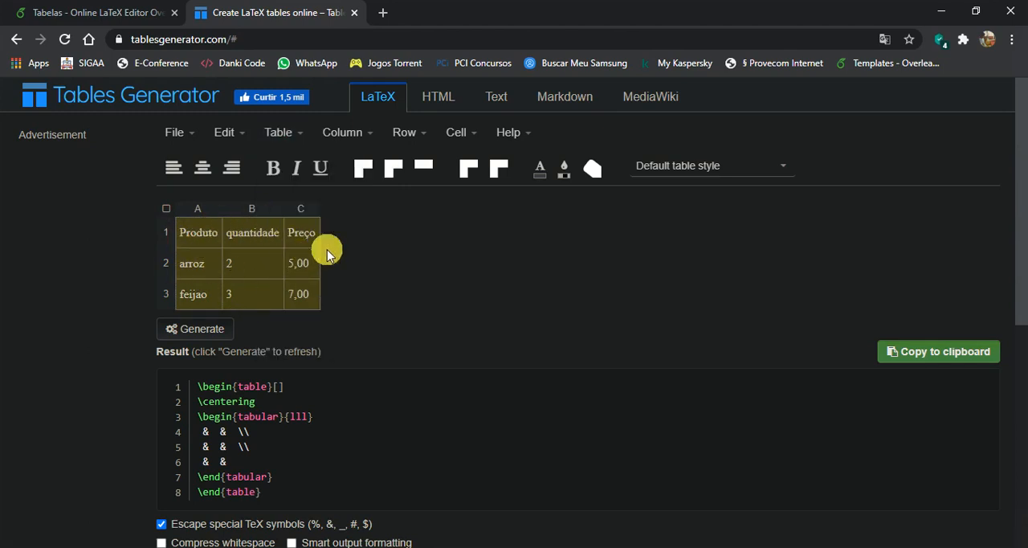
{"action": "left_click", "coordinate": [300, 276]}
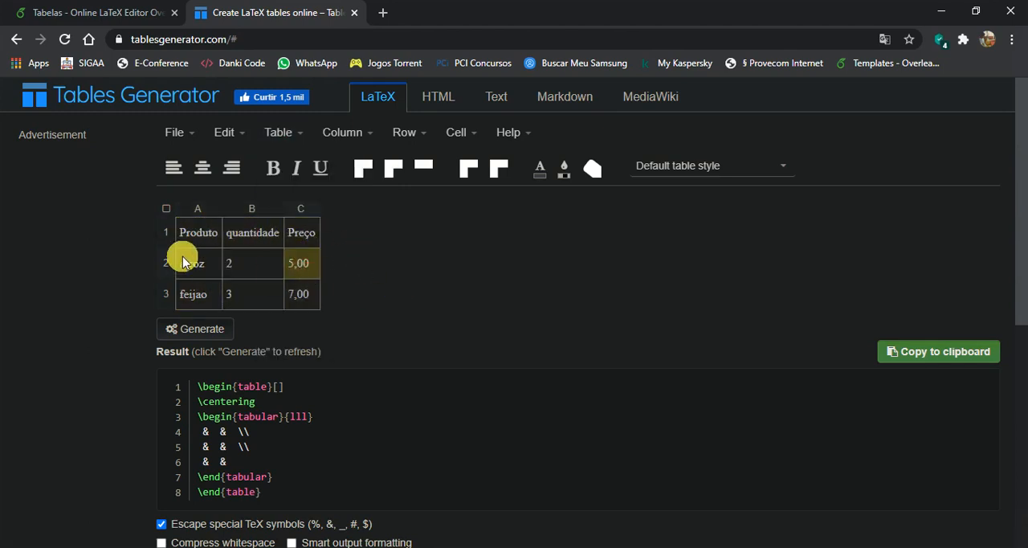
Step: Center the text of the quantity values in cells B2 and B3
{"action": "left_click", "coordinate": [263, 265]}
{"action": "left_click", "coordinate": [262, 265]}
{"action": "left_click_drag", "start_coordinate": [268, 294], "coordinate": [247, 260]}
{"action": "left_click", "coordinate": [203, 168]}
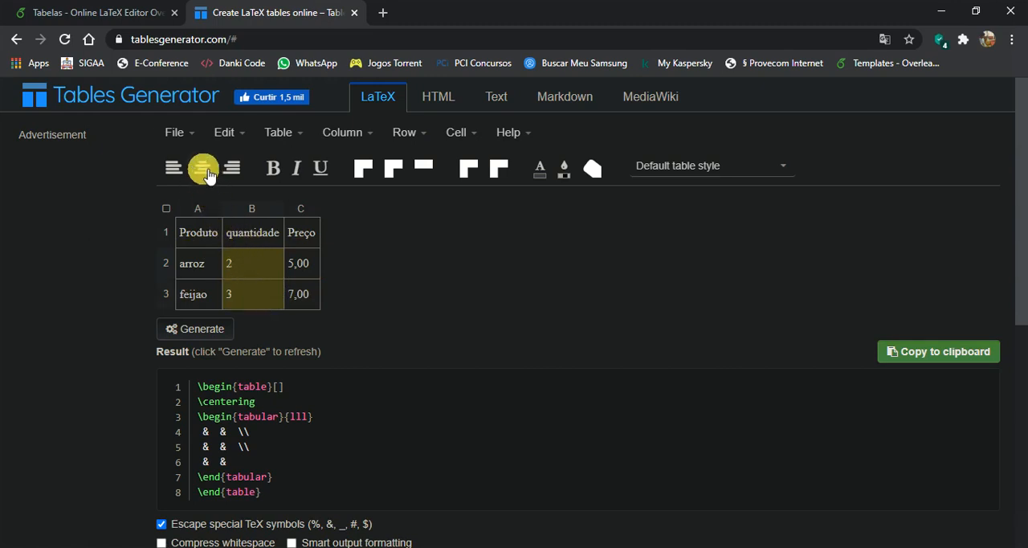
{"action": "left_click", "coordinate": [202, 168]}
{"action": "left_click", "coordinate": [254, 211]}
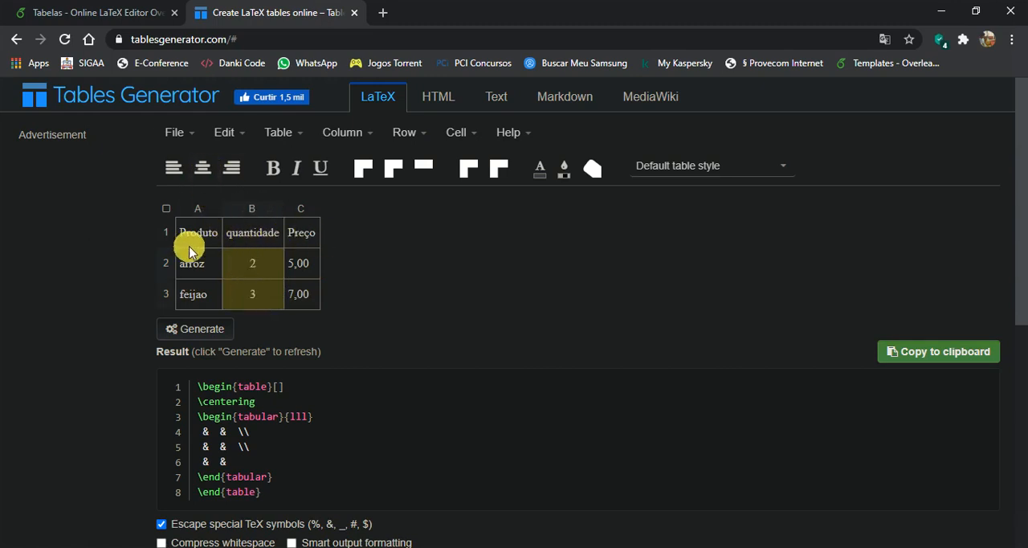
Step: Generate the table's LaTeX code and copy all of it, from \begin{table} to \end{table}
{"action": "left_click", "coordinate": [198, 329]}
{"action": "scroll", "coordinate": [217, 321], "scroll_direction": "down", "scroll_amount": 1}
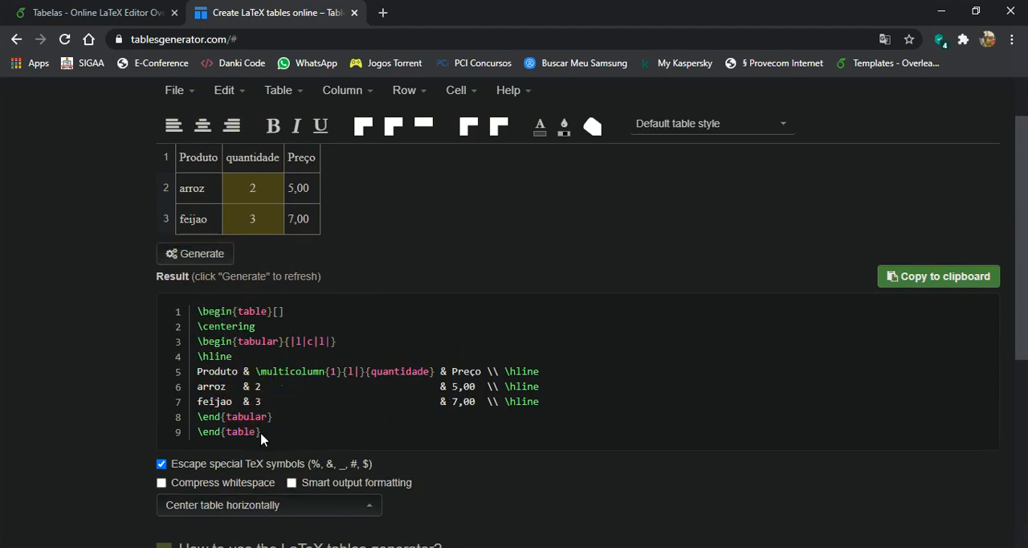
{"action": "left_click_drag", "start_coordinate": [261, 434], "coordinate": [198, 311]}
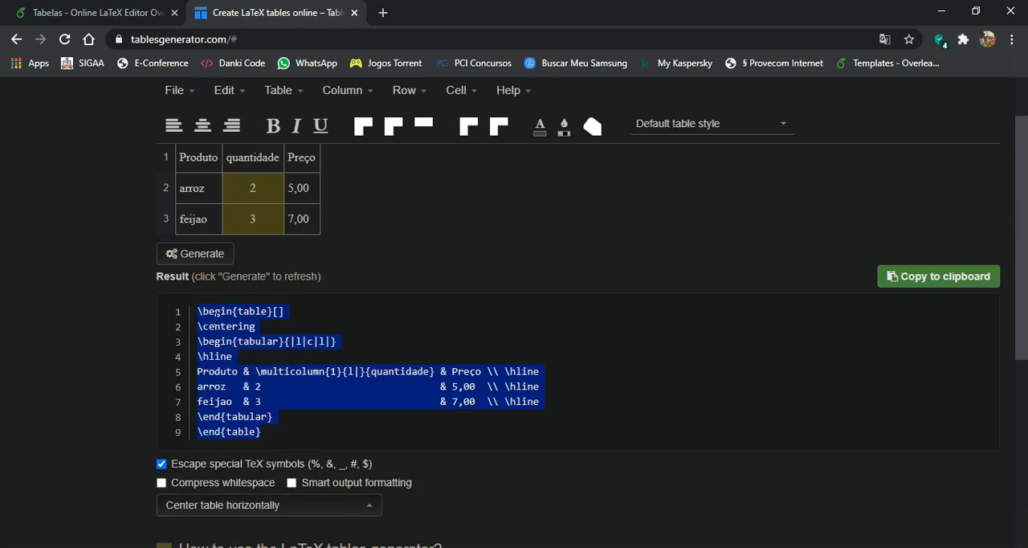
{"action": "right_click", "coordinate": [215, 313]}
{"action": "left_click", "coordinate": [248, 323]}
{"action": "left_click", "coordinate": [369, 275]}
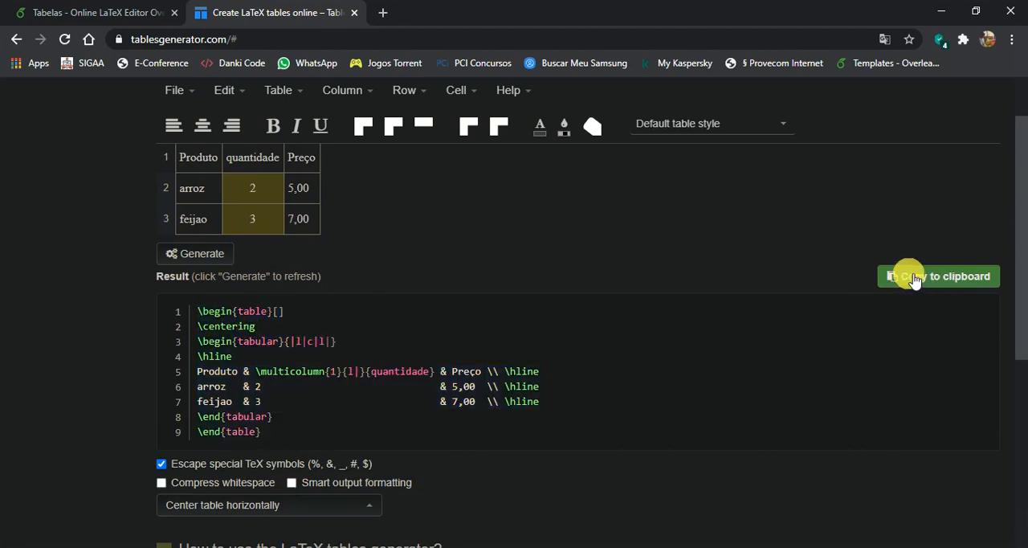
{"action": "scroll", "coordinate": [522, 306], "scroll_direction": "up", "scroll_amount": 1}
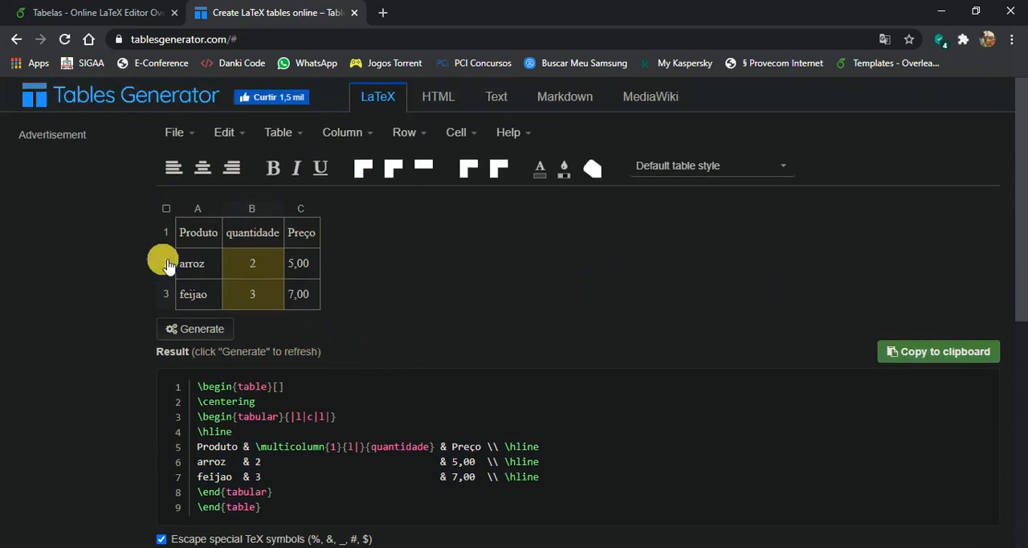
Step: Switch to the Tabelas project in Overleaf and paste the copied table code at line 7, below the chapter heading
{"action": "left_click", "coordinate": [85, 16]}
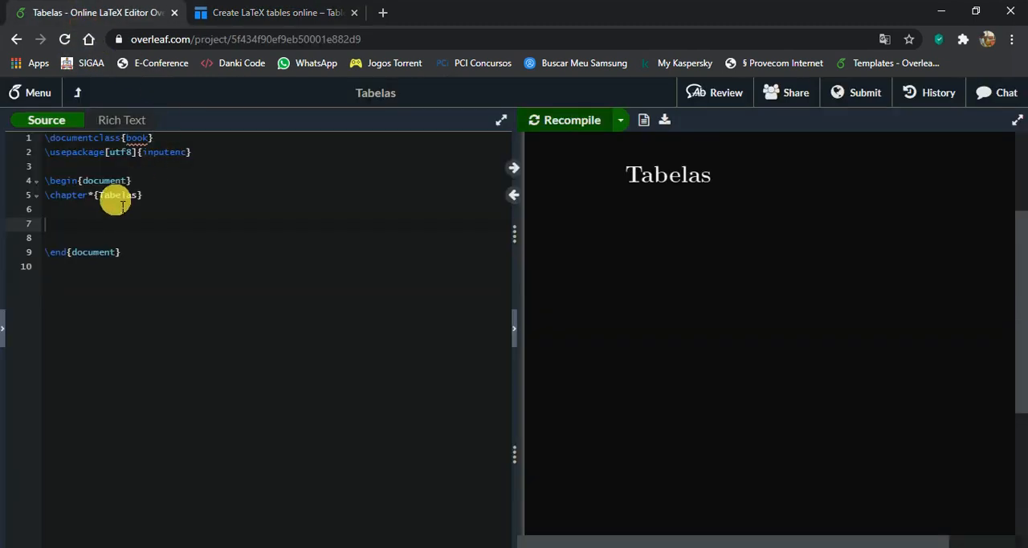
{"action": "right_click", "coordinate": [74, 222]}
{"action": "left_click", "coordinate": [138, 335]}
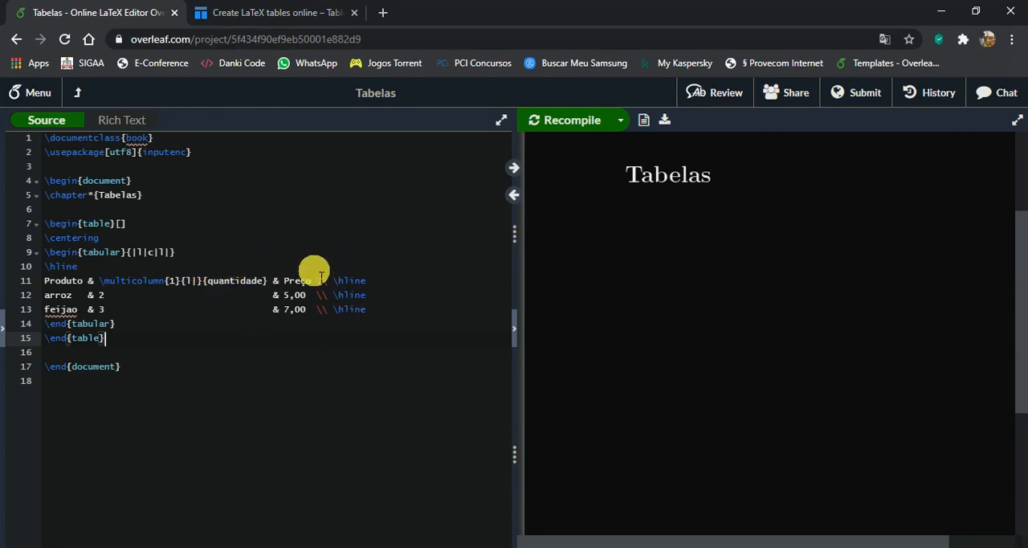
Step: Set the table environment's placement option to ht on line 7 and recompile the document
{"action": "left_click", "coordinate": [122, 225]}
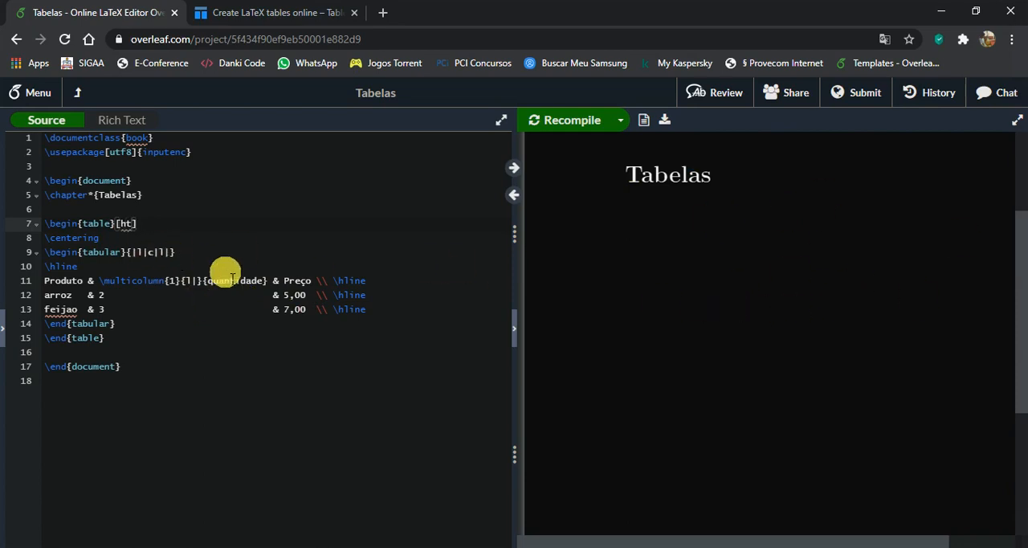
{"action": "left_click", "coordinate": [574, 124]}
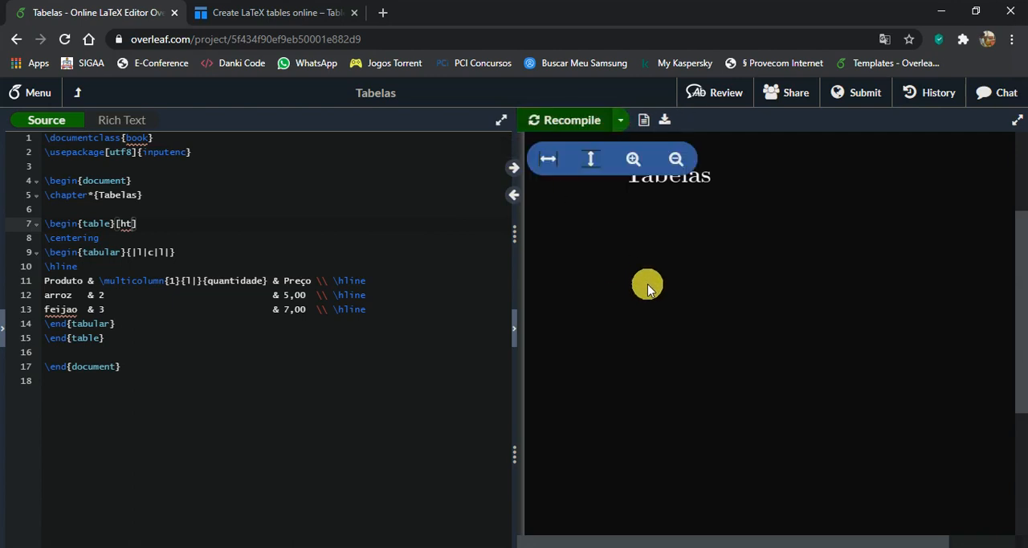